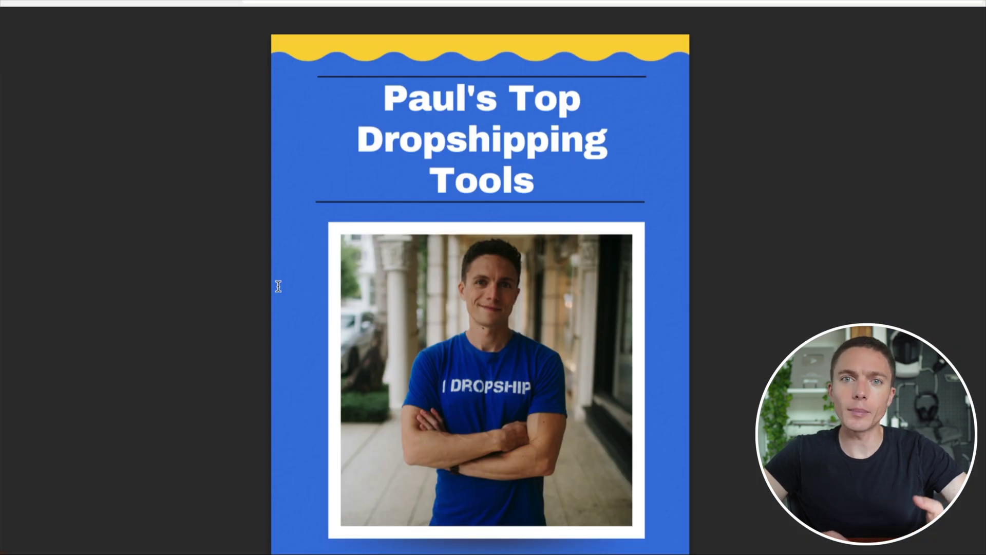
# - Read through the dropshipping tools guide from the cover to the Roadmap page
pyautogui.scroll(-4, 278, 286)
pyautogui.scroll(-7, 278, 286)
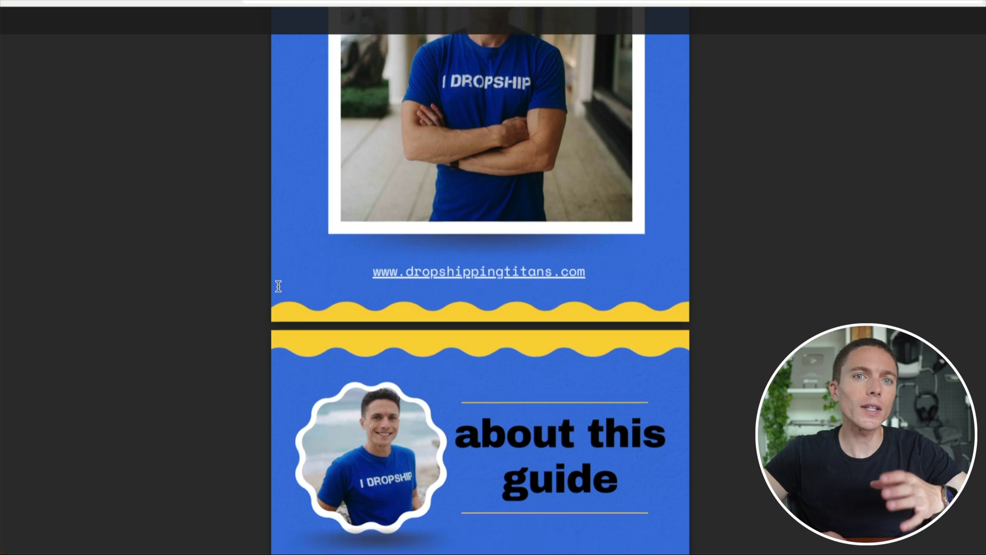
pyautogui.scroll(-16, 278, 286)
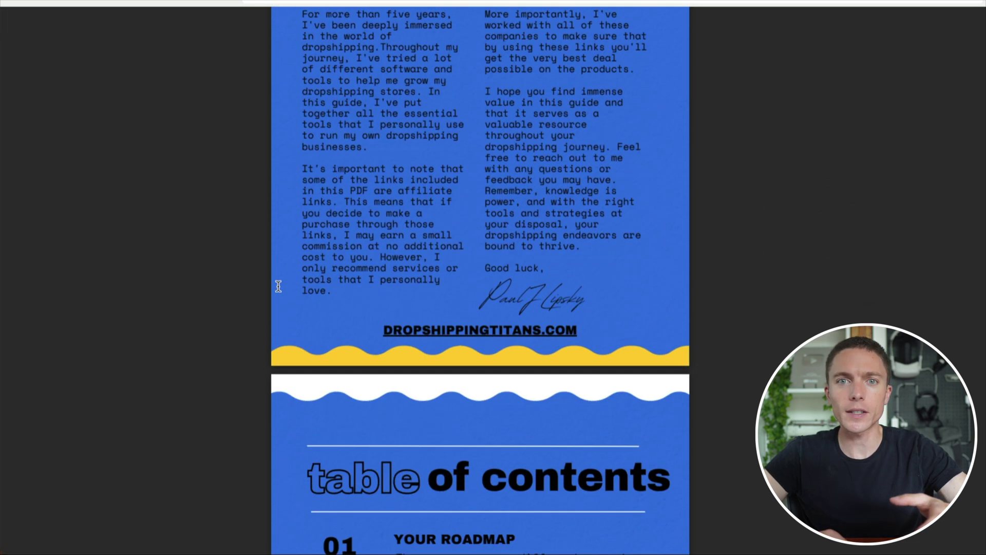
pyautogui.scroll(-3, 278, 287)
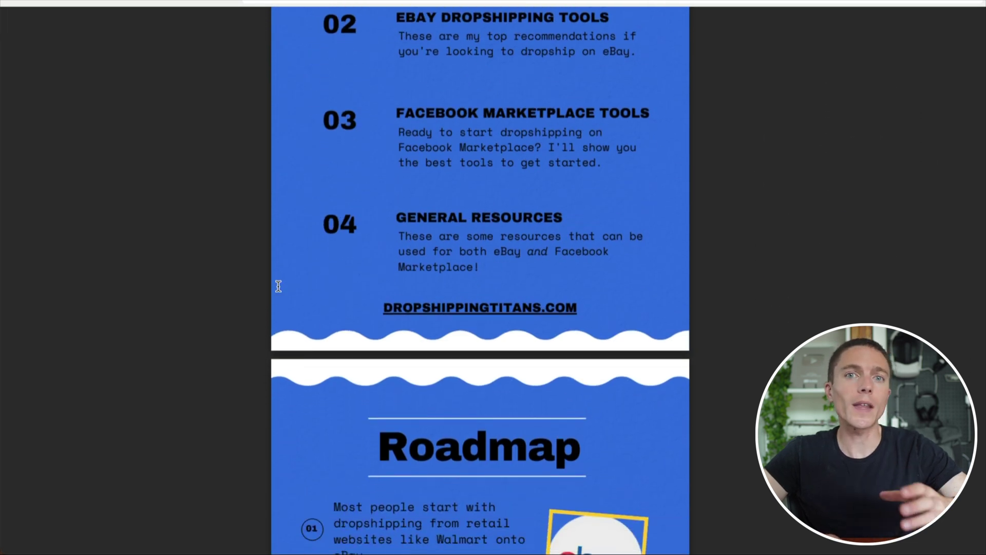
pyautogui.scroll(-1, 277, 286)
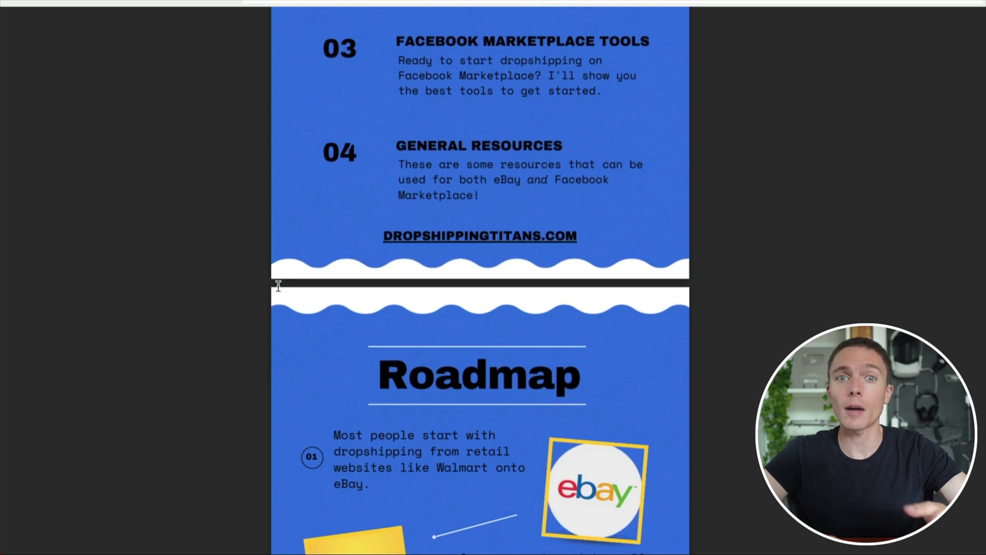
pyautogui.scroll(-5, 277, 286)
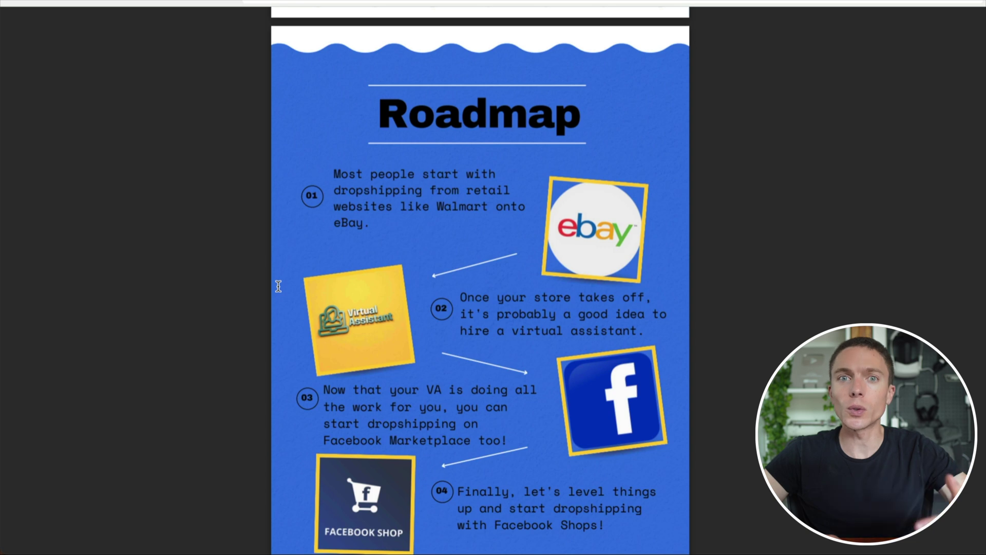
pyautogui.scroll(1, 278, 286)
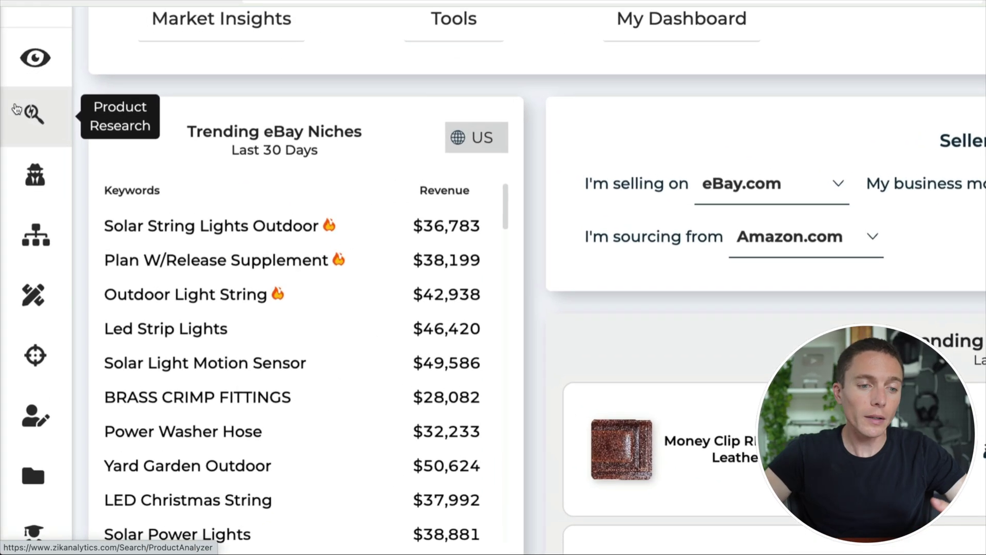
# - Run an eBay product research search for "Mainstays" with the existing United States, fixed price and brand new filters
pyautogui.click(41, 119)
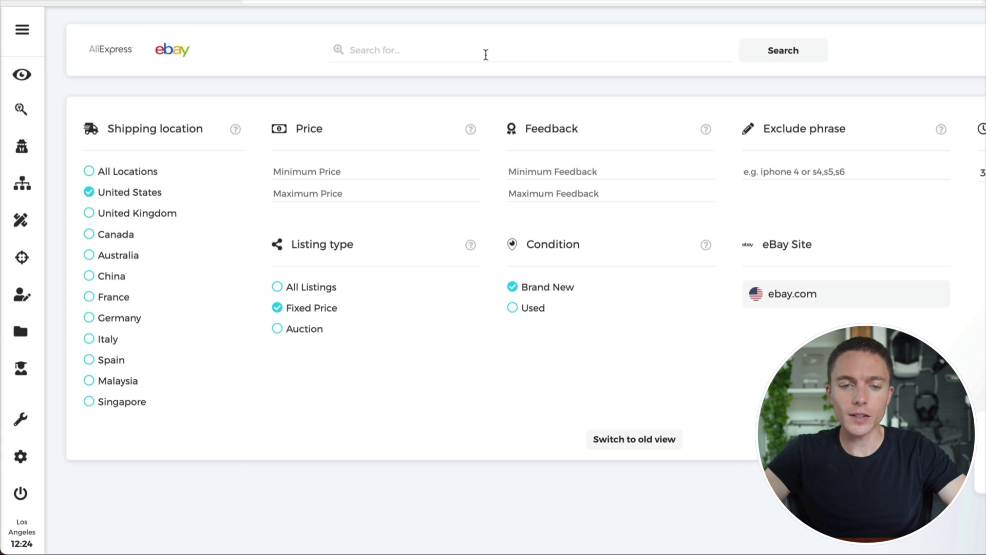
pyautogui.click(485, 54)
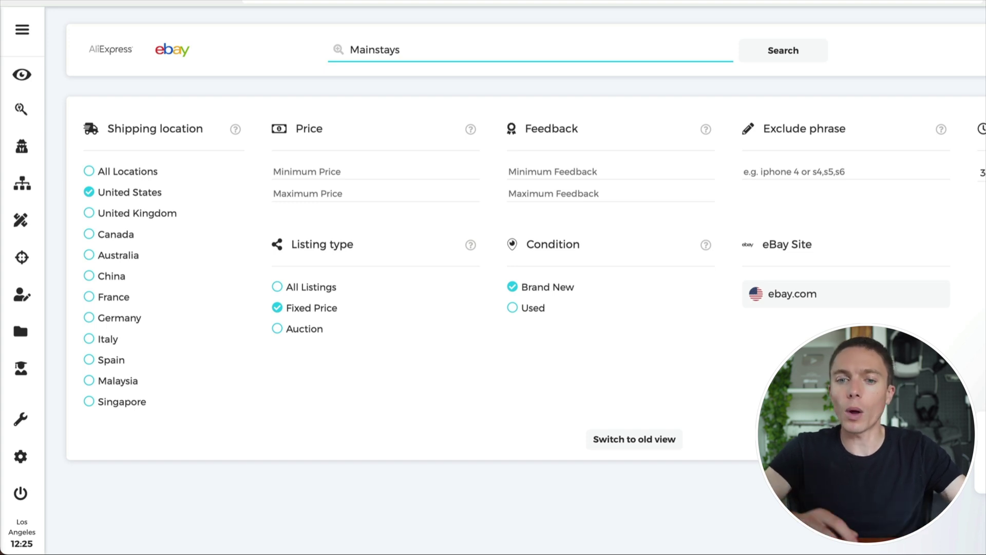
pyautogui.click(772, 55)
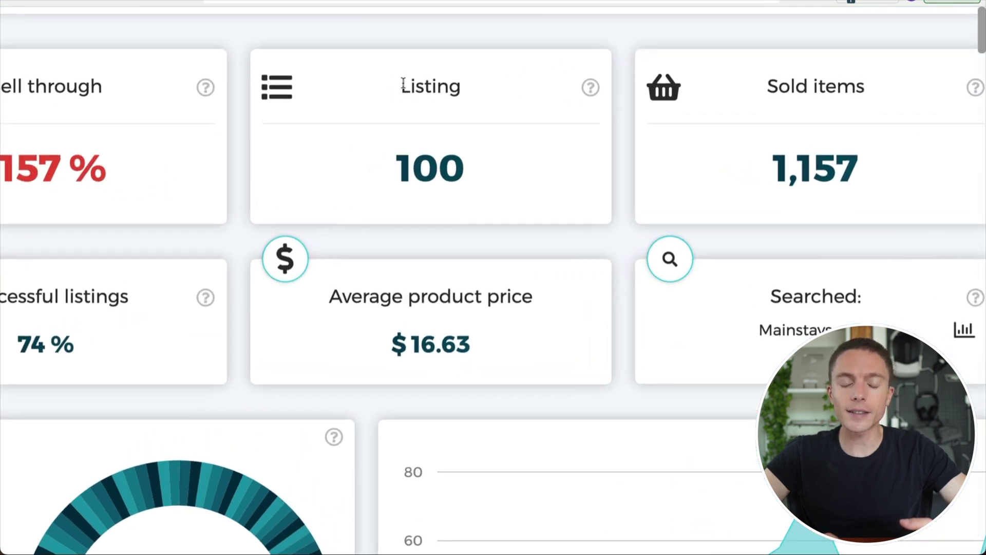
# - Review the Mainstays search summary, covering listings, sell-through, successful listings, average product price and sale earnings
pyautogui.doubleClick(399, 144)
pyautogui.moveTo(476, 148); pyautogui.dragTo(489, 218)
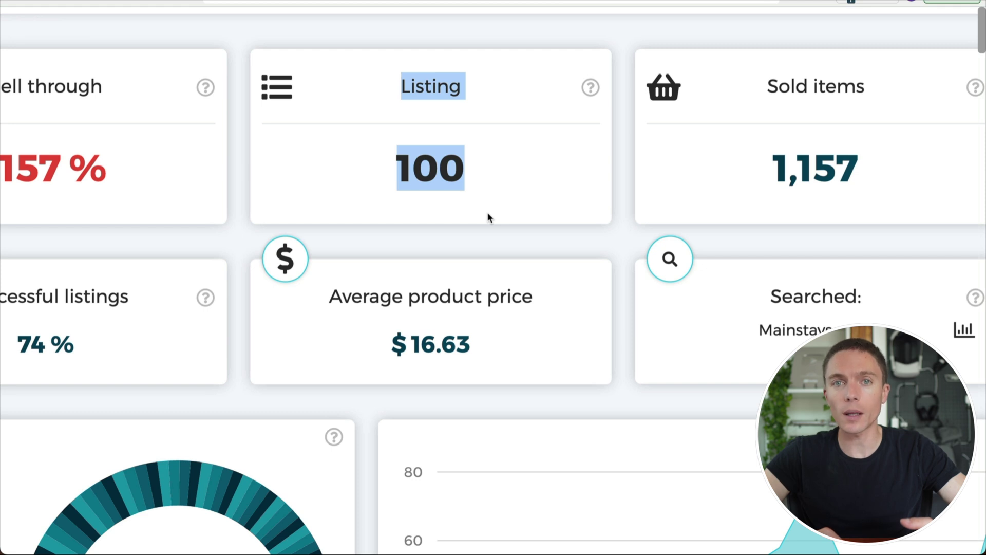
pyautogui.hscroll(-3, 486, 211)
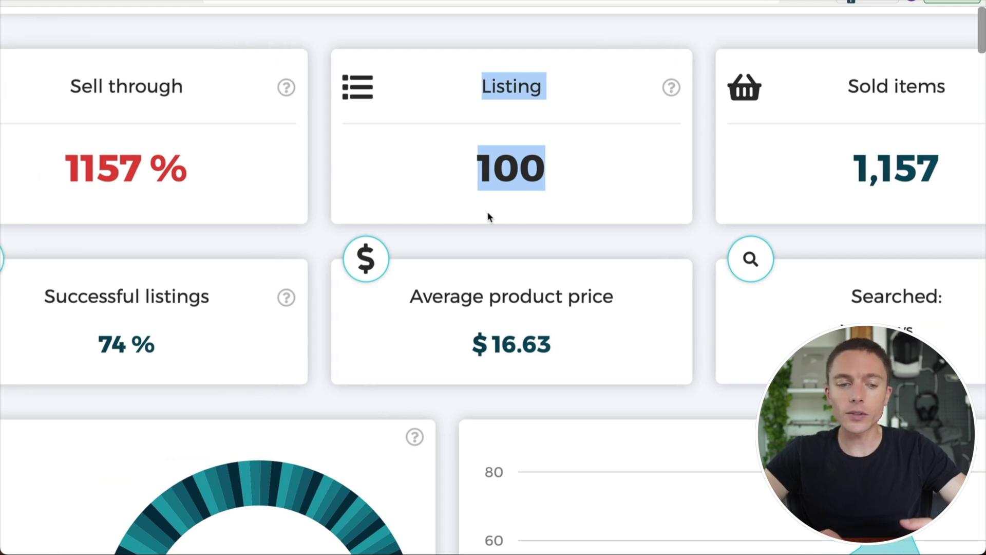
pyautogui.hscroll(1, 486, 212)
pyautogui.hscroll(-3, 496, 213)
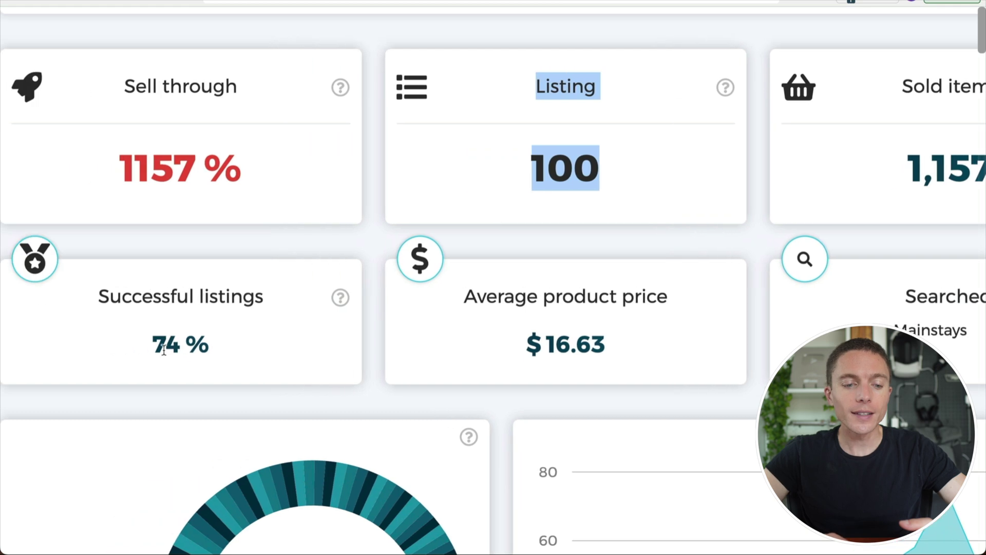
pyautogui.moveTo(145, 282); pyautogui.dragTo(252, 339)
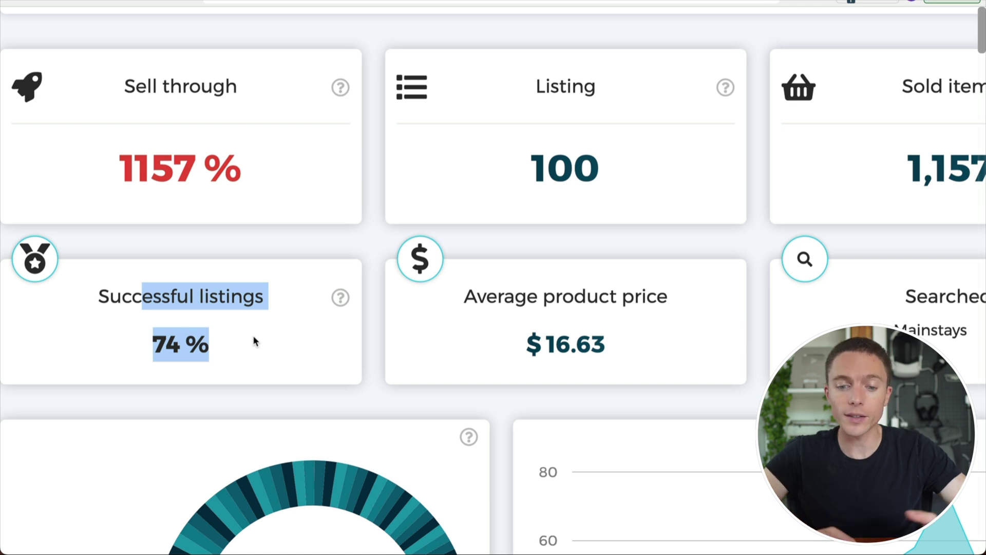
pyautogui.click(539, 311)
pyautogui.hscroll(10, 593, 364)
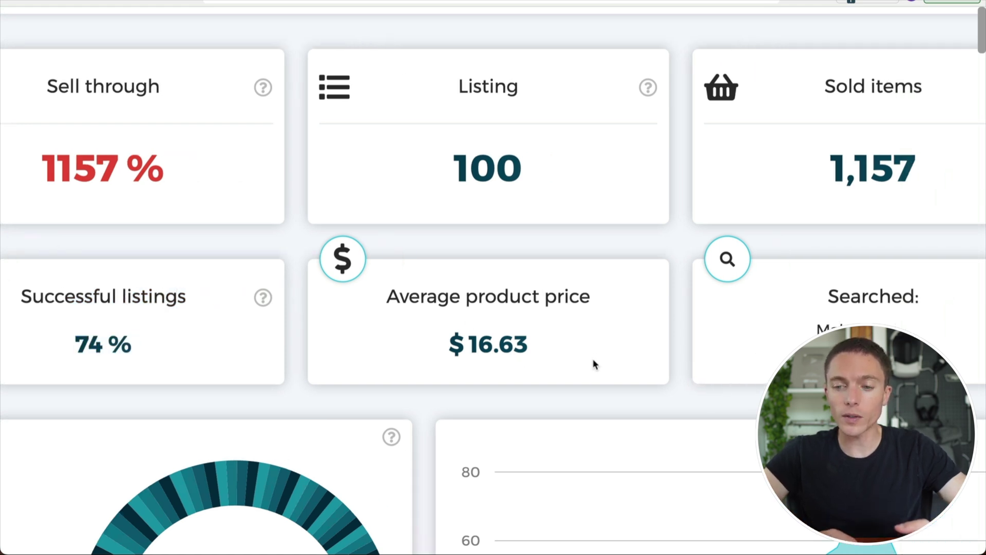
pyautogui.moveTo(764, 81); pyautogui.dragTo(892, 171)
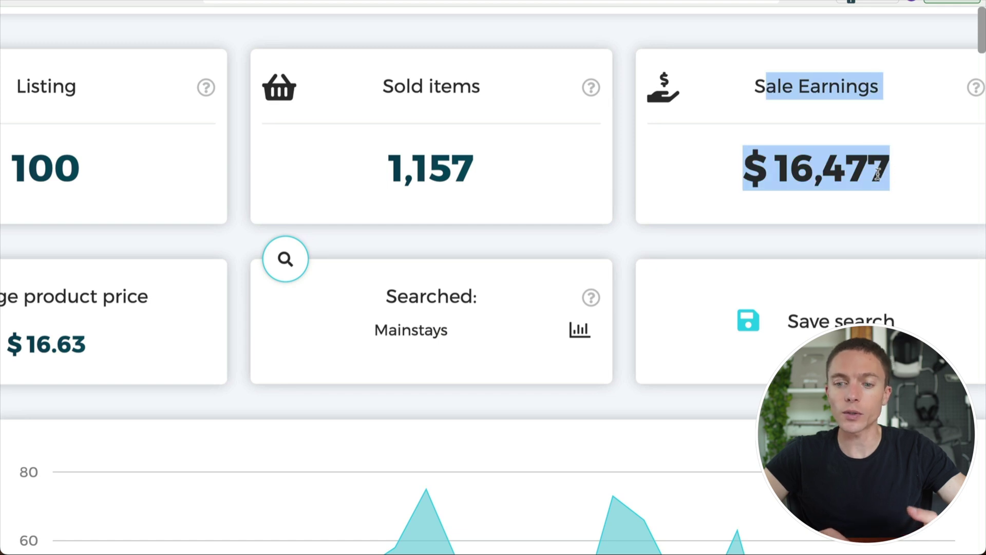
# - Inspect the seller share chart below the Mainstays summary figures
pyautogui.scroll(-3, 588, 258)
pyautogui.hscroll(-10, 565, 268)
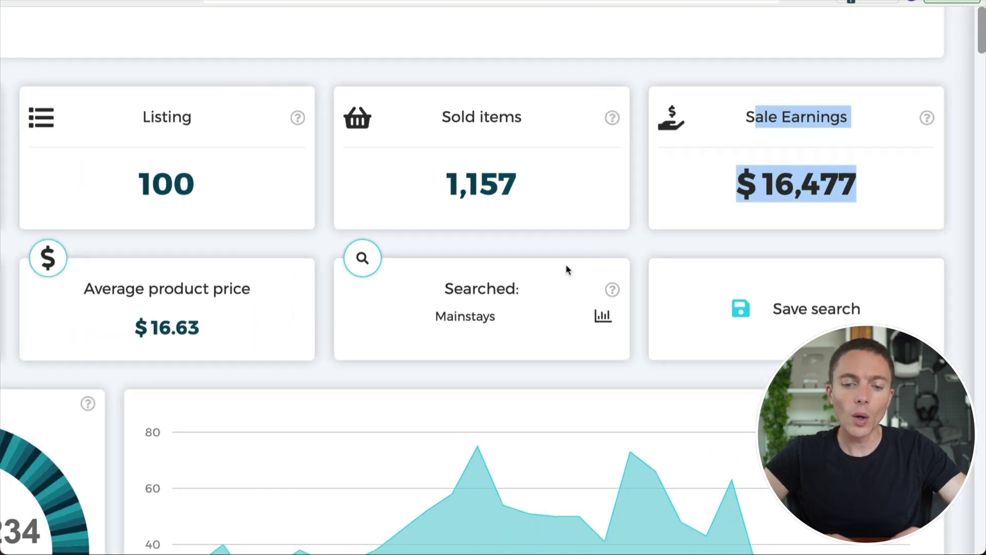
pyautogui.scroll(-5, 366, 343)
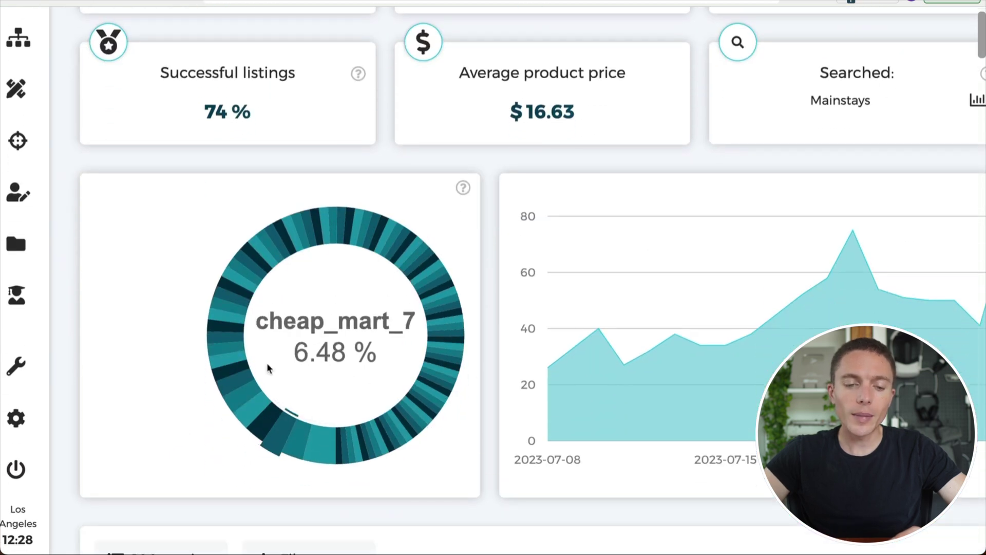
pyautogui.scroll(3, 267, 368)
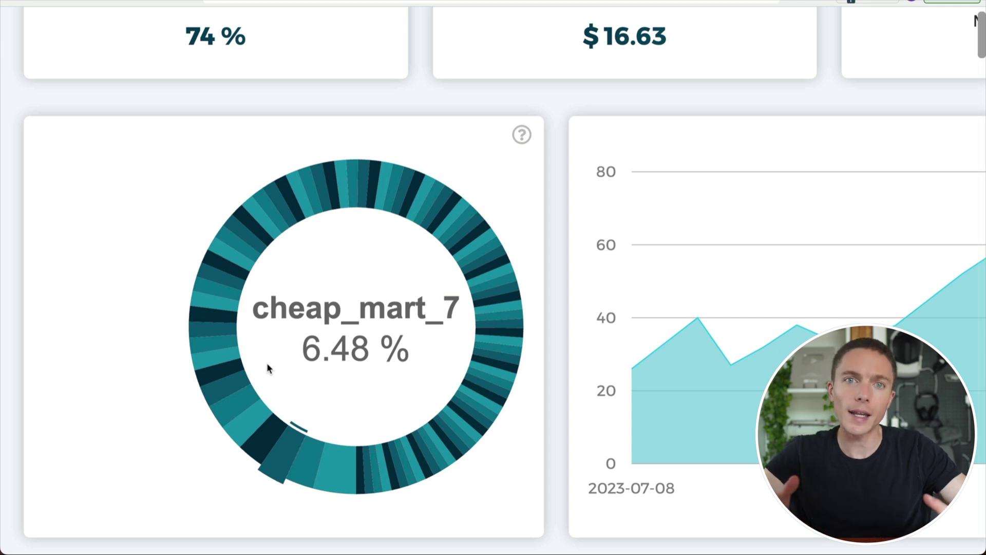
pyautogui.moveTo(338, 463)
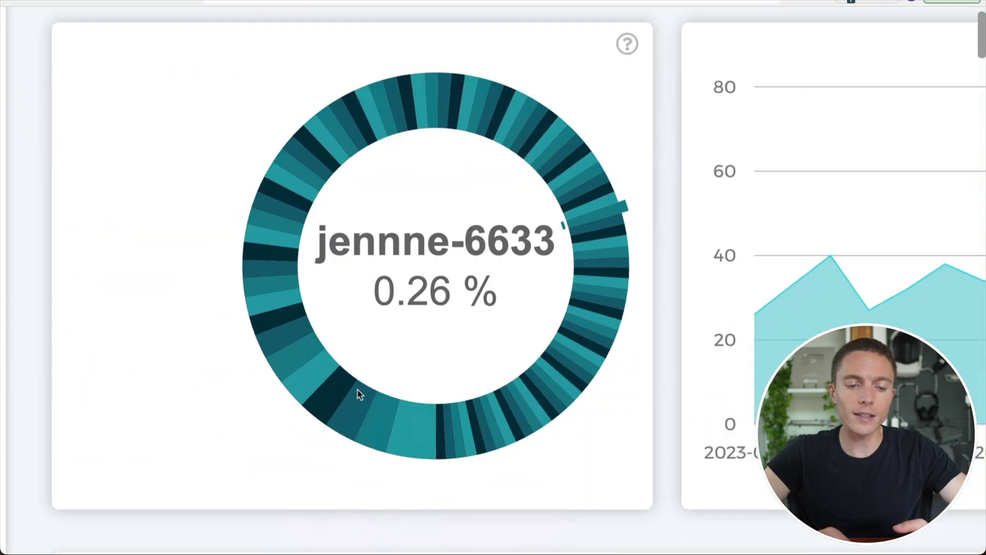
# - Examine the results table's seller feedback, recent sales and total sold for the 18-pack black clothing hangers
pyautogui.scroll(-5, 357, 393)
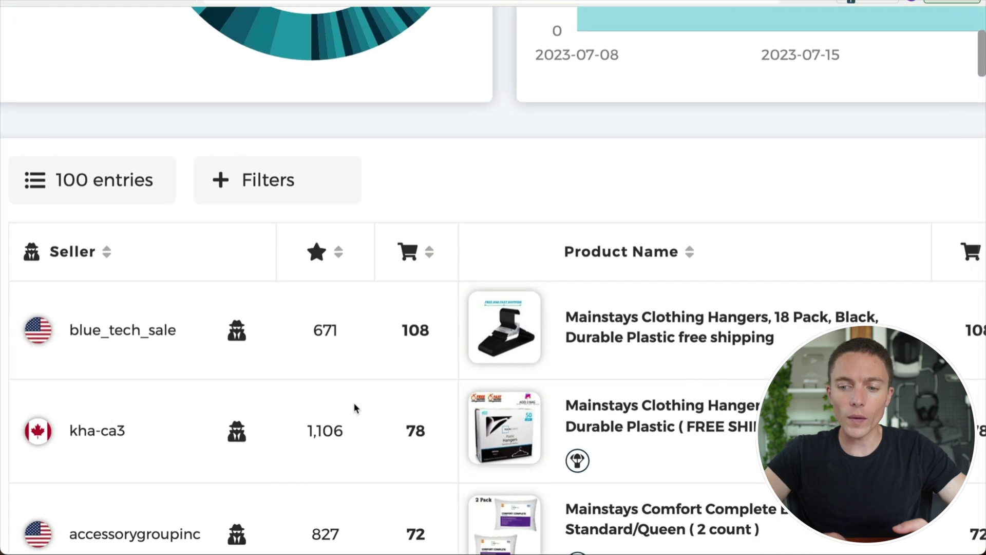
pyautogui.scroll(-2, 353, 402)
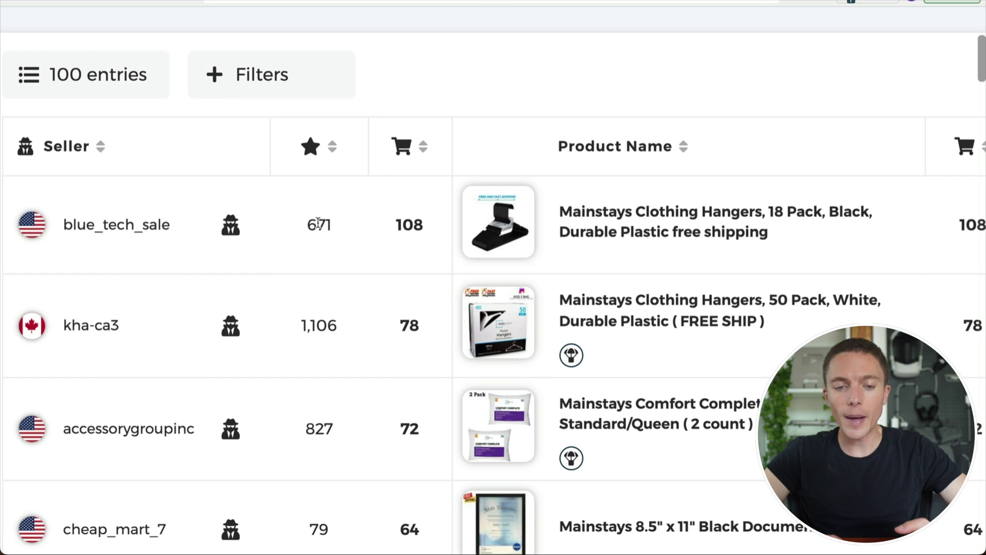
pyautogui.hscroll(3, 319, 224)
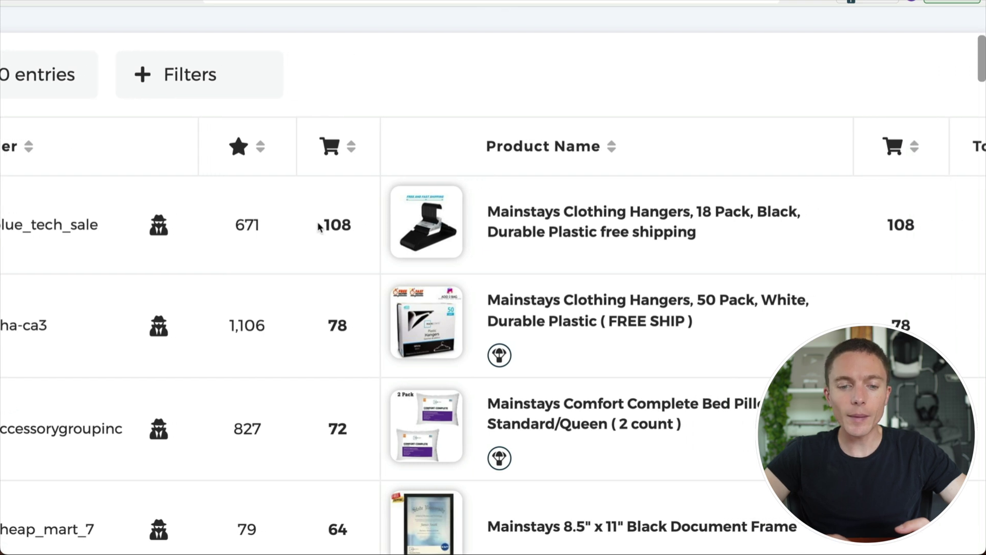
pyautogui.moveTo(524, 226)
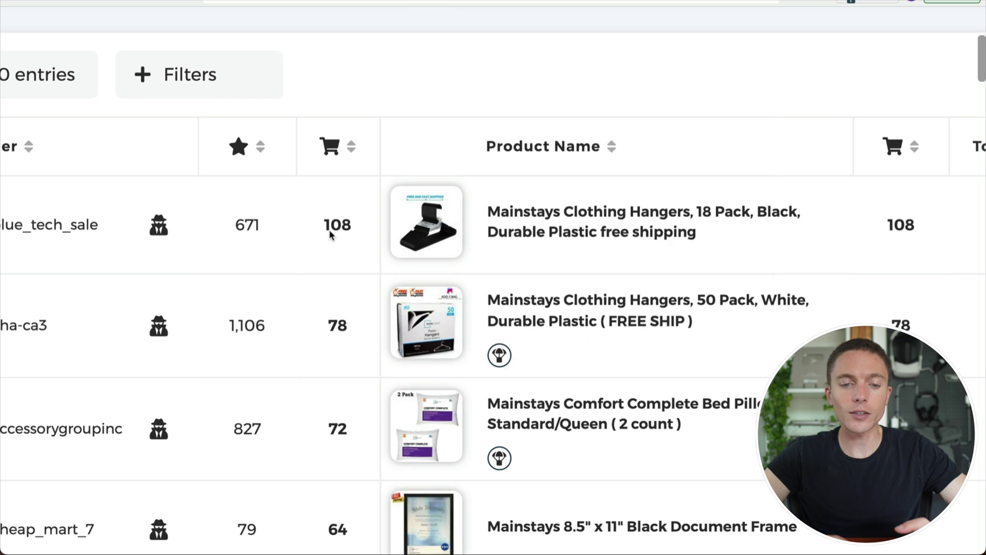
pyautogui.hscroll(3, 352, 224)
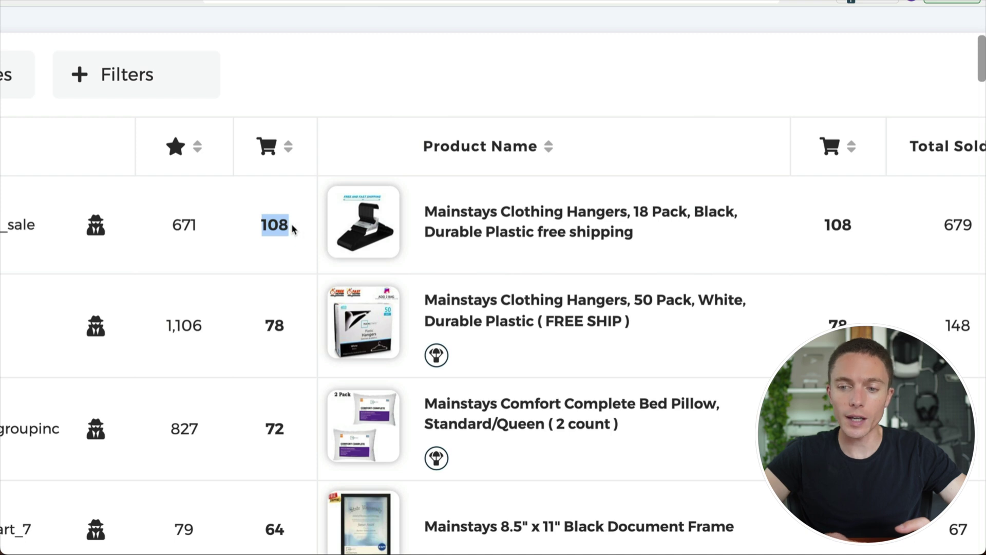
pyautogui.hscroll(1, 291, 223)
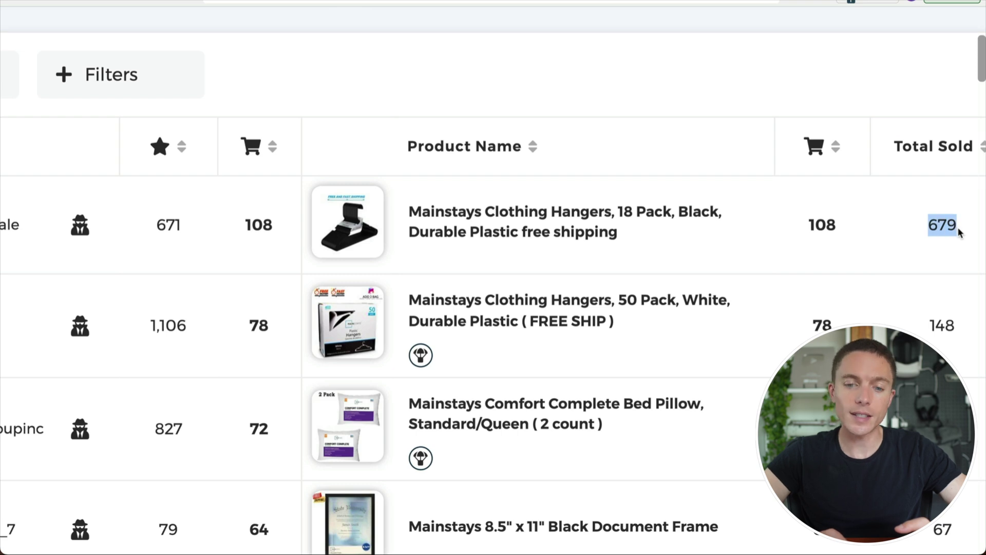
pyautogui.hscroll(-1, 755, 267)
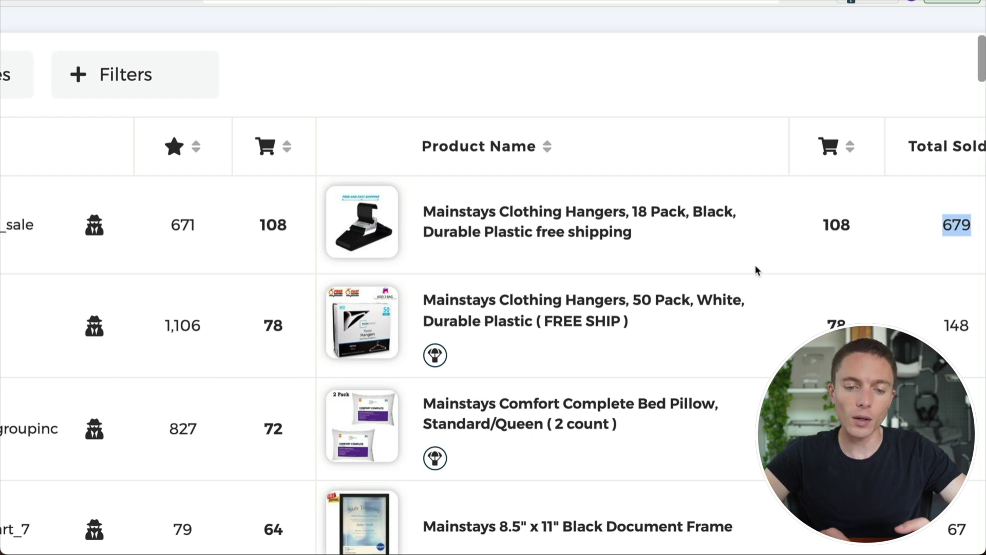
# - Look through the Mainstays product results for listings marked with the Dropshipper badge
pyautogui.scroll(-2, 755, 268)
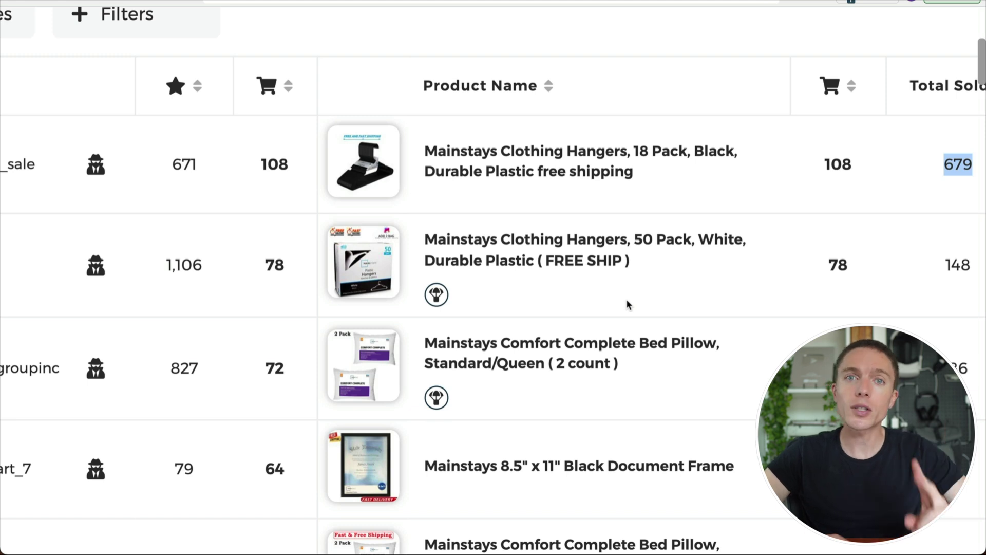
pyautogui.scroll(-1, 513, 194)
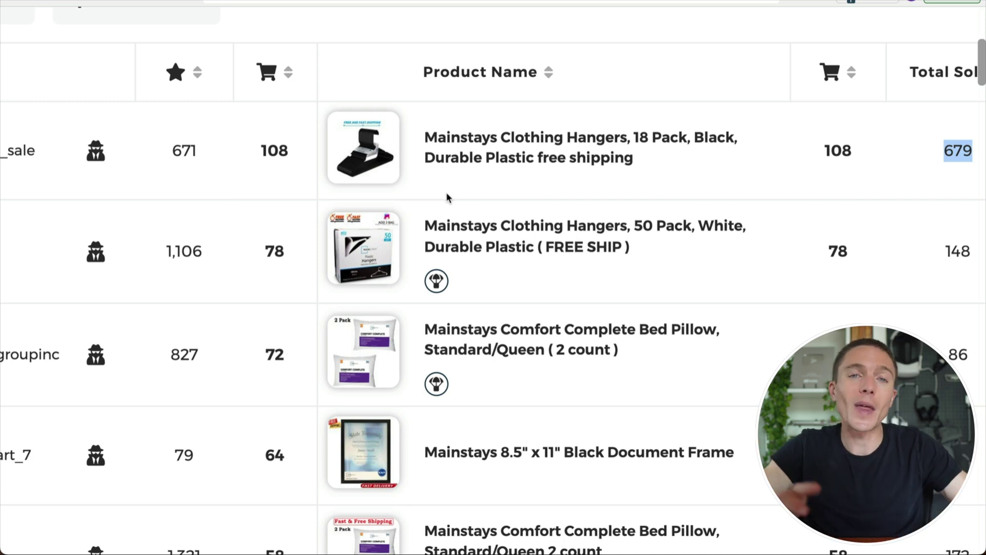
pyautogui.moveTo(436, 283)
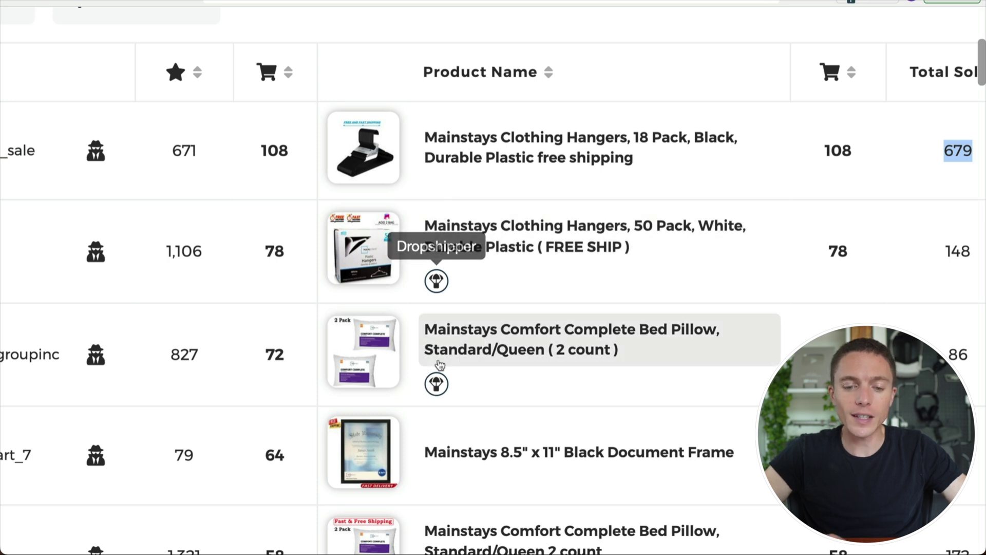
pyautogui.scroll(-7, 436, 283)
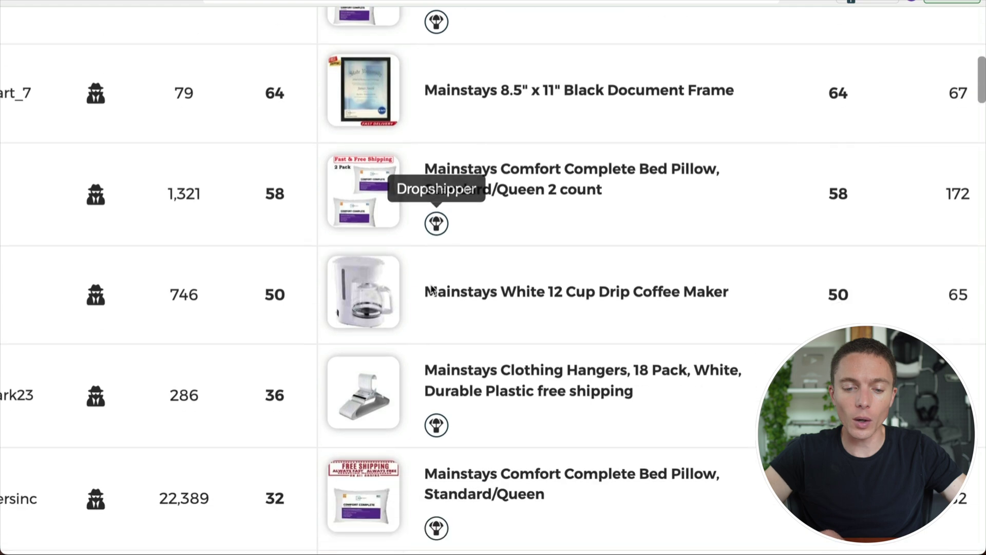
pyautogui.scroll(-15, 431, 290)
pyautogui.scroll(20, 432, 291)
pyautogui.scroll(2, 431, 290)
pyautogui.scroll(-3, 427, 303)
pyautogui.hscroll(-1, 417, 319)
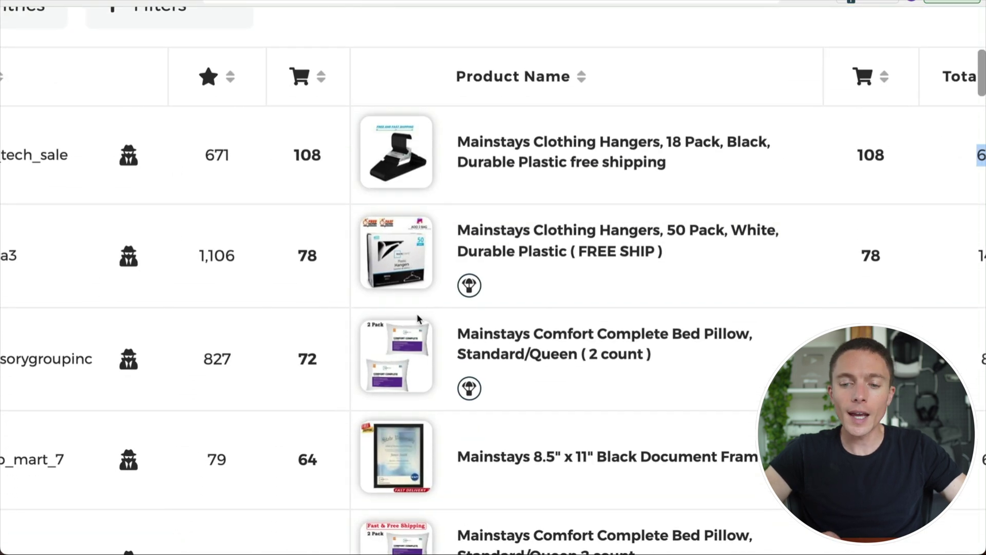
# - Compare the feedback counts of the dropshipping sellers and scan the Canadian seller of the 50-pack white hangers
pyautogui.hscroll(-2, 417, 317)
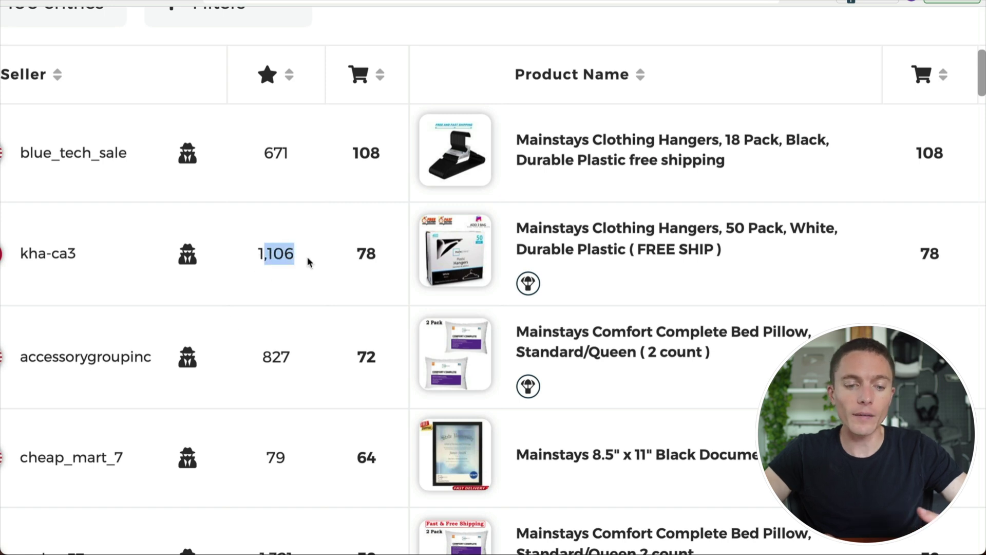
pyautogui.hscroll(-3, 309, 364)
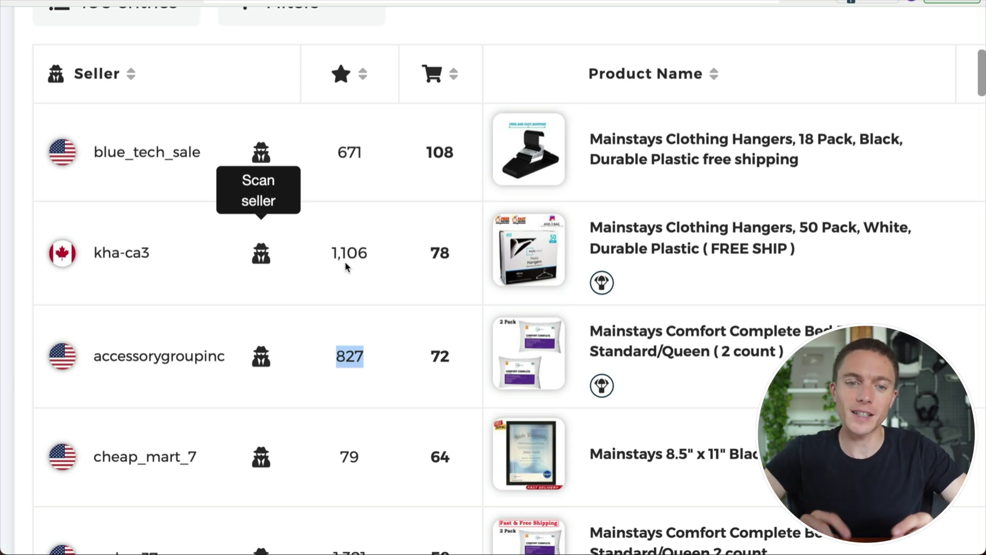
pyautogui.click(261, 253)
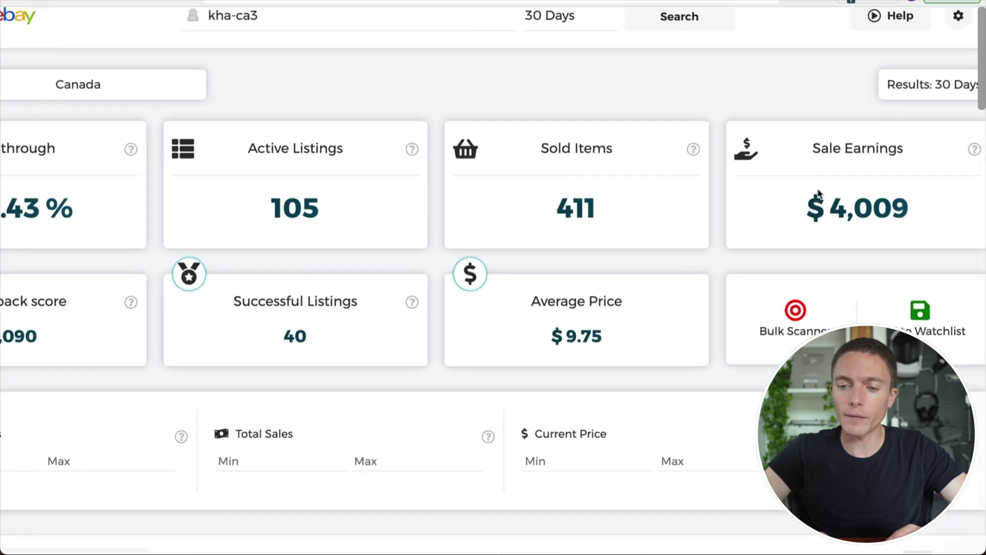
# - Examine the Canadian seller's 30-day summary figures, including sale earnings, active listings and successful listings
pyautogui.moveTo(809, 205); pyautogui.dragTo(859, 209)
pyautogui.hscroll(-5, 420, 322)
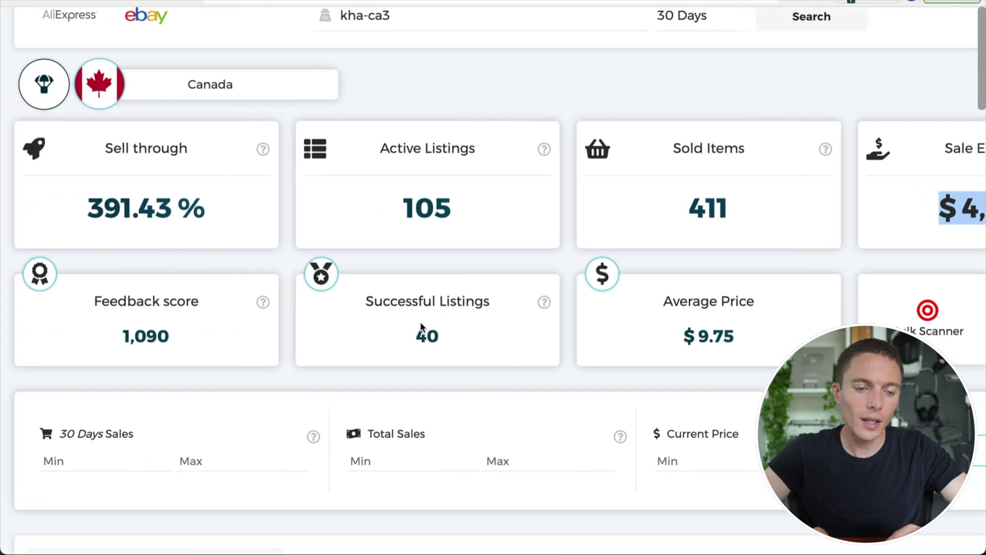
pyautogui.scroll(-2, 420, 321)
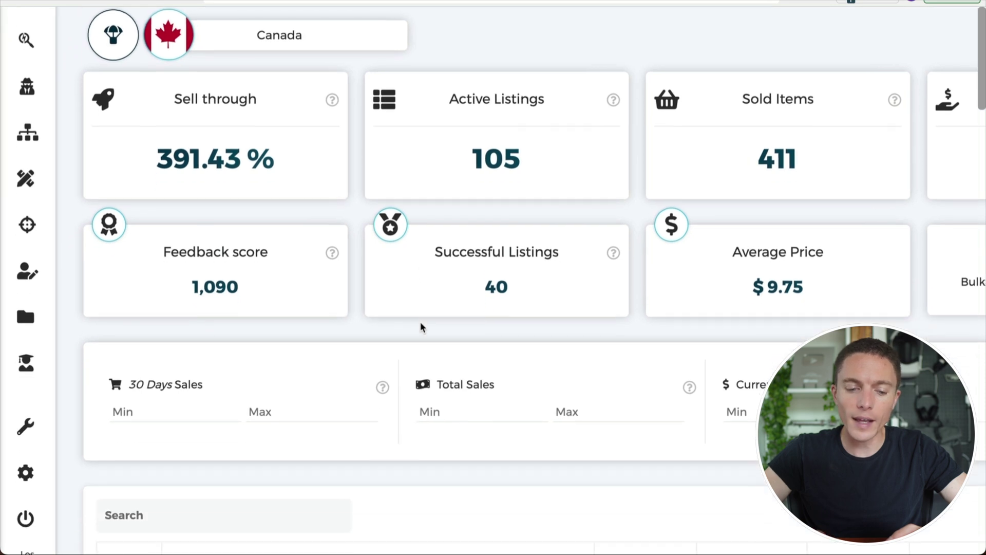
pyautogui.scroll(3, 420, 321)
pyautogui.hscroll(-3, 420, 322)
# - Look through the seller's product table, comparing product names, upload dates and 30-day sales
pyautogui.scroll(-10, 420, 321)
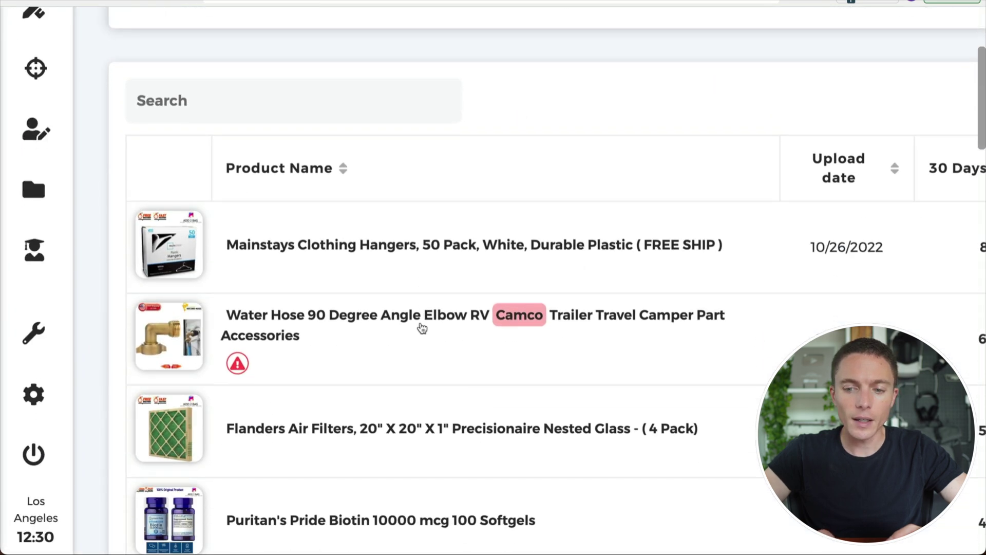
pyautogui.hscroll(1, 420, 322)
pyautogui.hscroll(2, 420, 321)
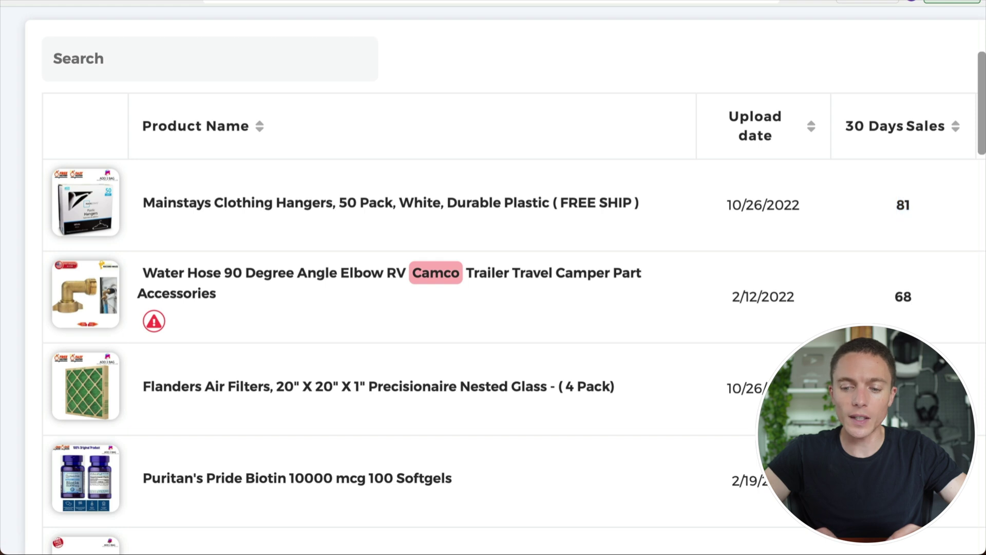
pyautogui.scroll(-2, 493, 308)
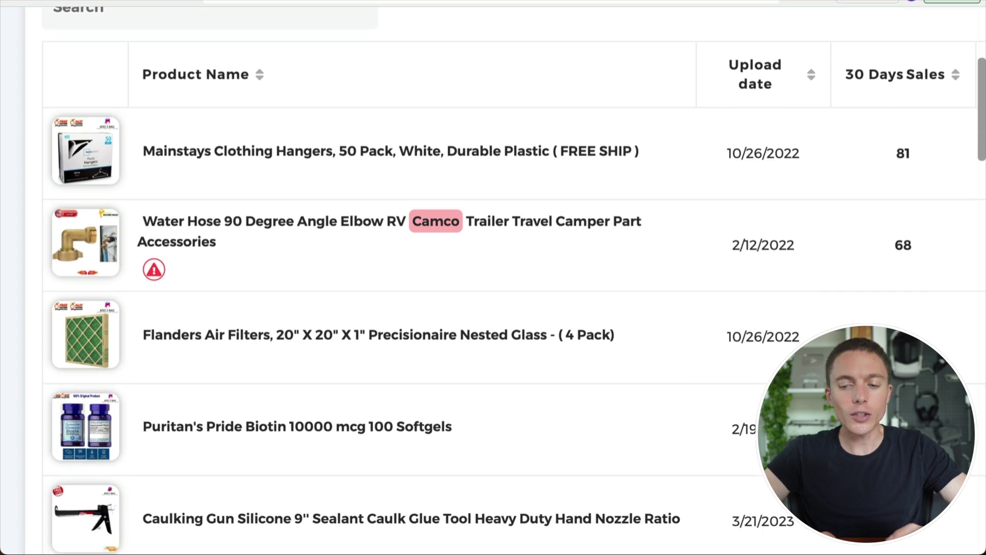
pyautogui.scroll(-1, 493, 308)
pyautogui.scroll(-5, 493, 308)
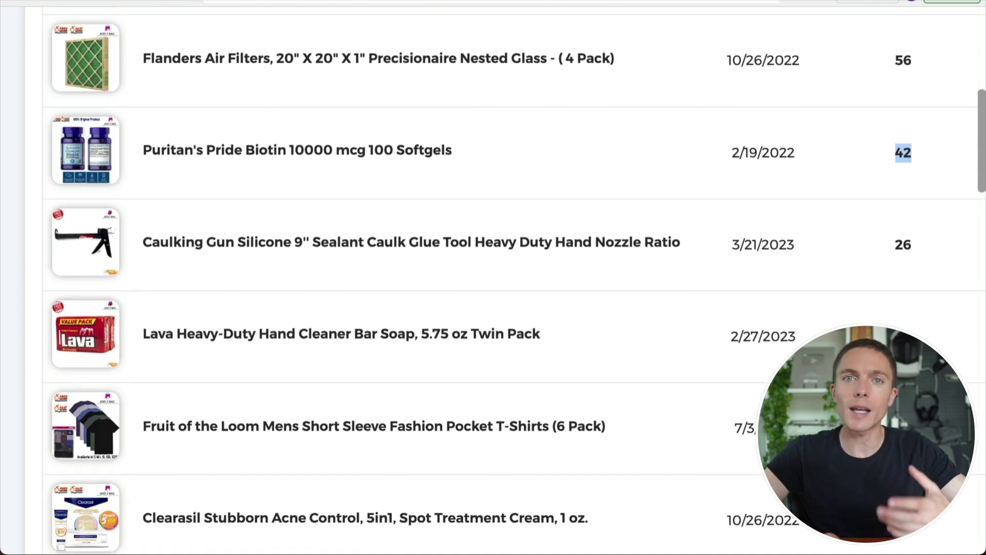
pyautogui.scroll(-1, 493, 308)
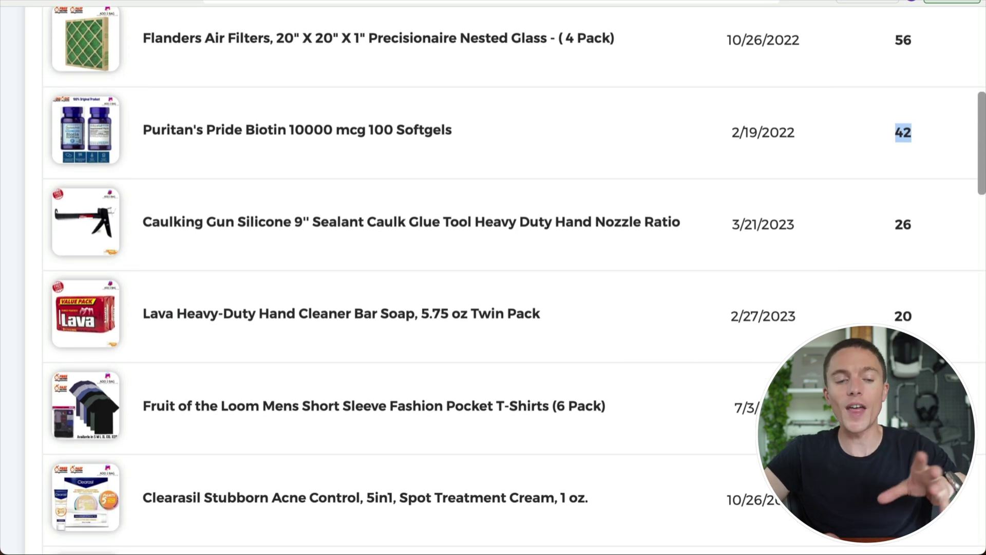
pyautogui.scroll(-1, 493, 308)
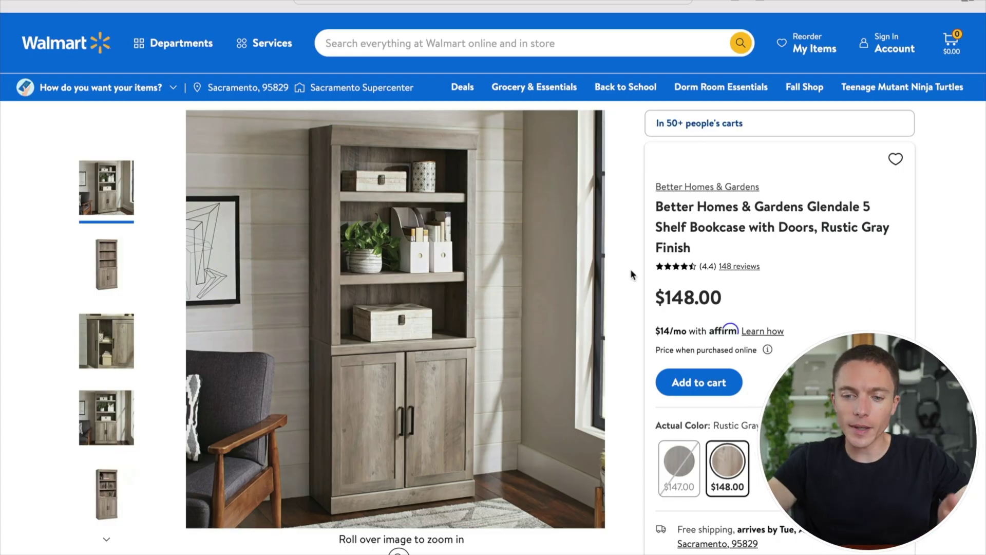
# - Copy the Better Homes & Gardens Glendale bookcase title from the Walmart page and highlight its price
pyautogui.tripleClick(686, 221)
pyautogui.rightClick(686, 220)
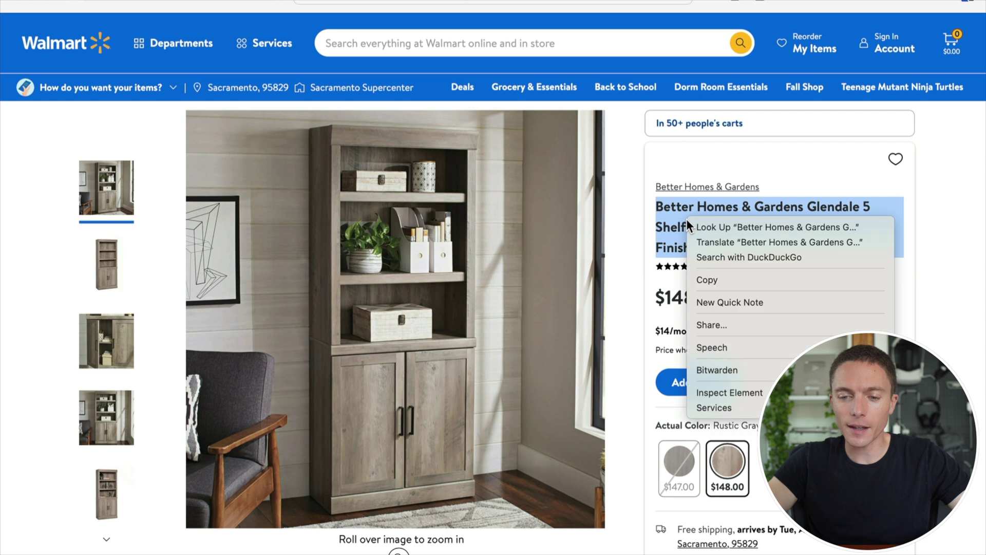
pyautogui.click(717, 285)
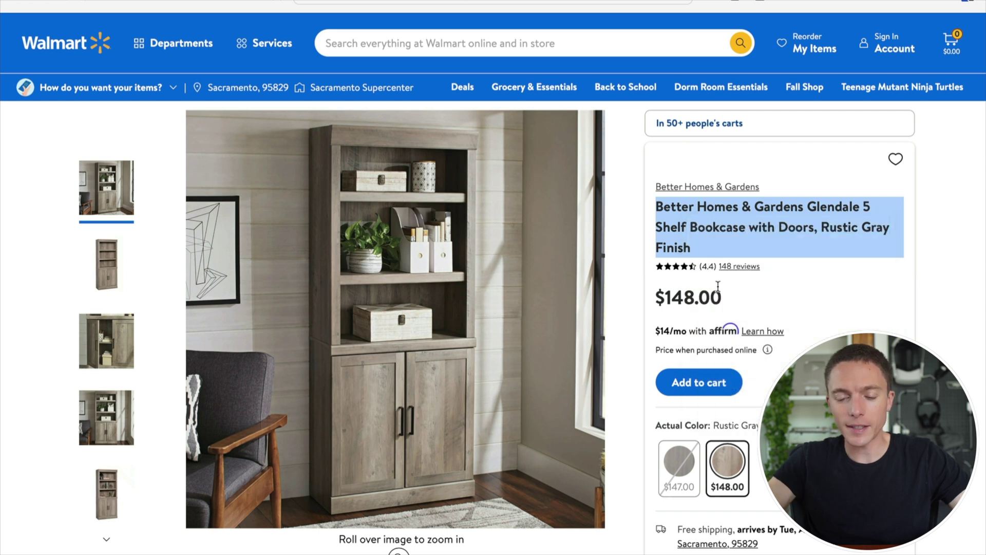
pyautogui.tripleClick(668, 297)
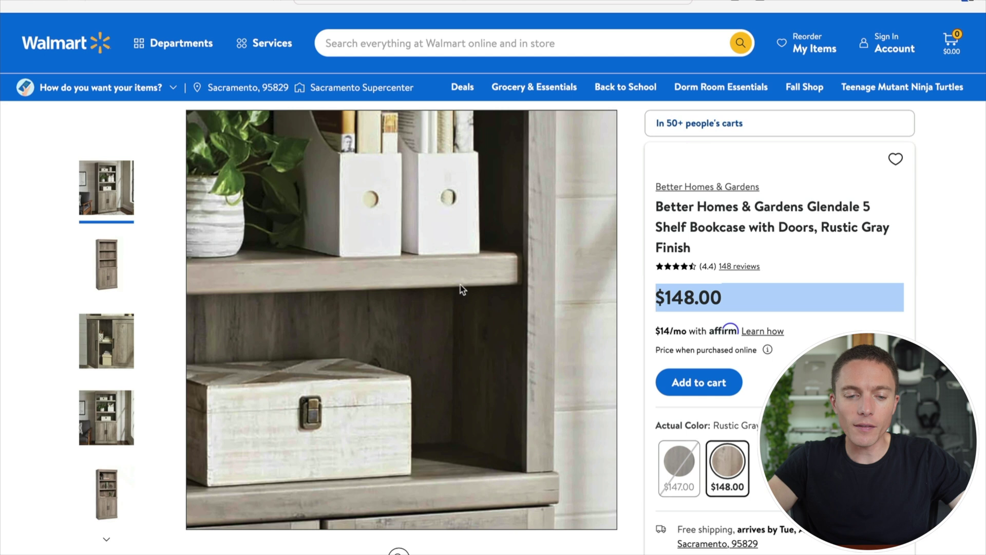
pyautogui.rightClick(452, 281)
pyautogui.rightClick(385, 266)
pyautogui.rightClick(384, 266)
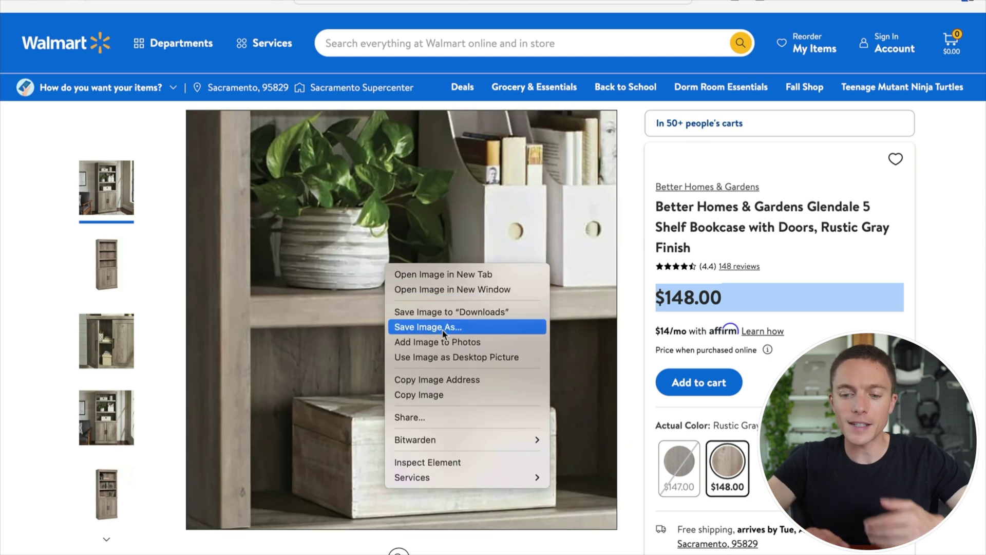
pyautogui.click(646, 356)
# - Copy the web address of the Walmart bookcase product page
pyautogui.scroll(-10, 645, 360)
pyautogui.scroll(10, 645, 360)
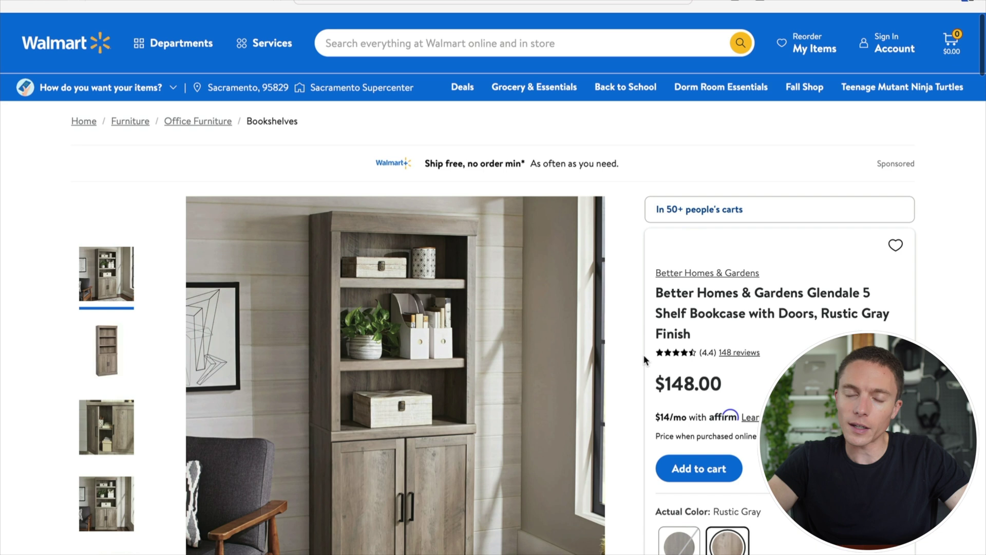
pyautogui.scroll(-1, 646, 360)
pyautogui.scroll(-1, 646, 360)
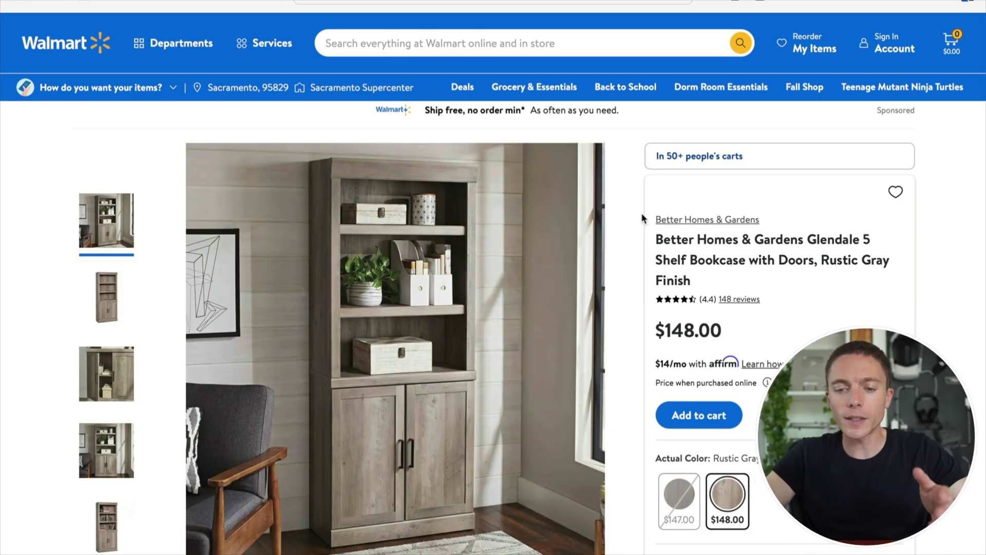
pyautogui.click(547, 4)
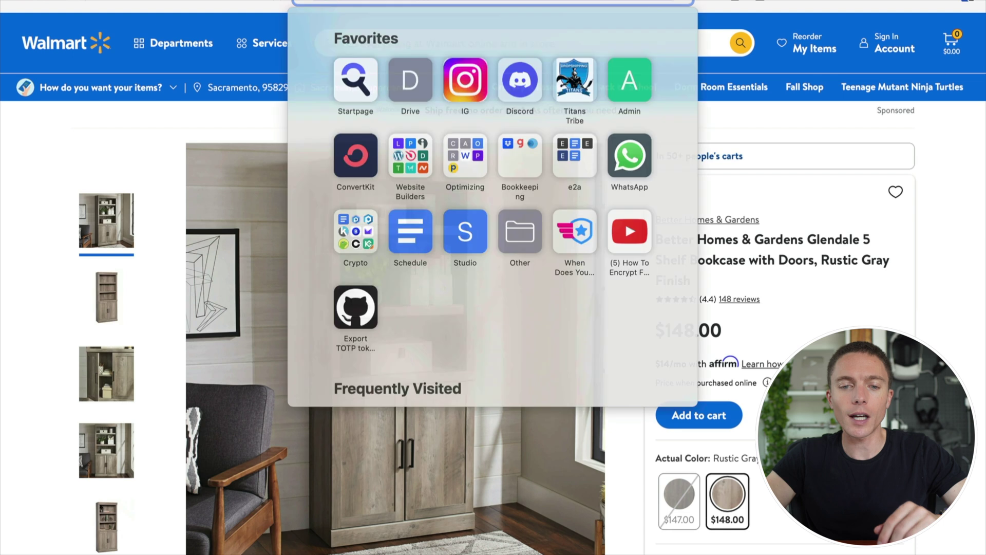
pyautogui.rightClick(548, 4)
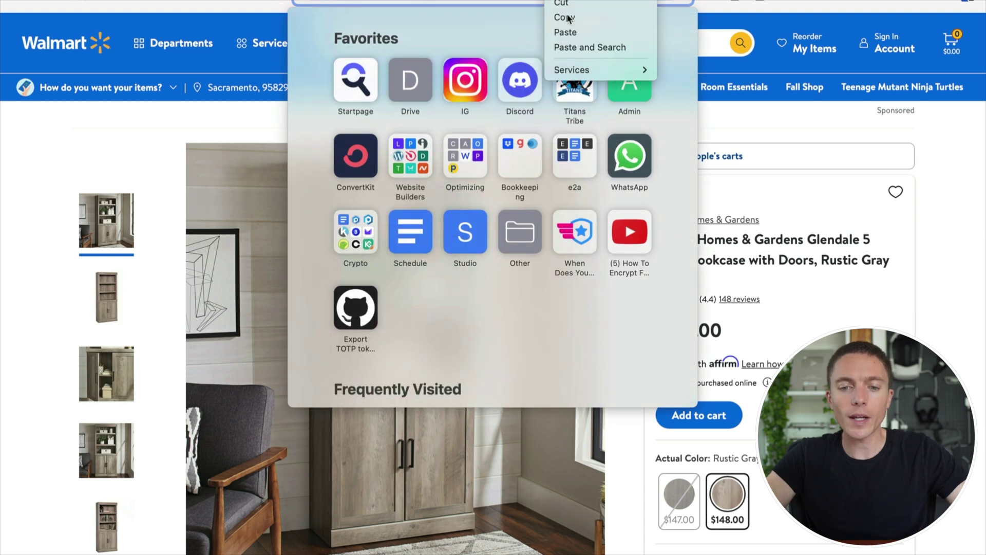
pyautogui.click(565, 14)
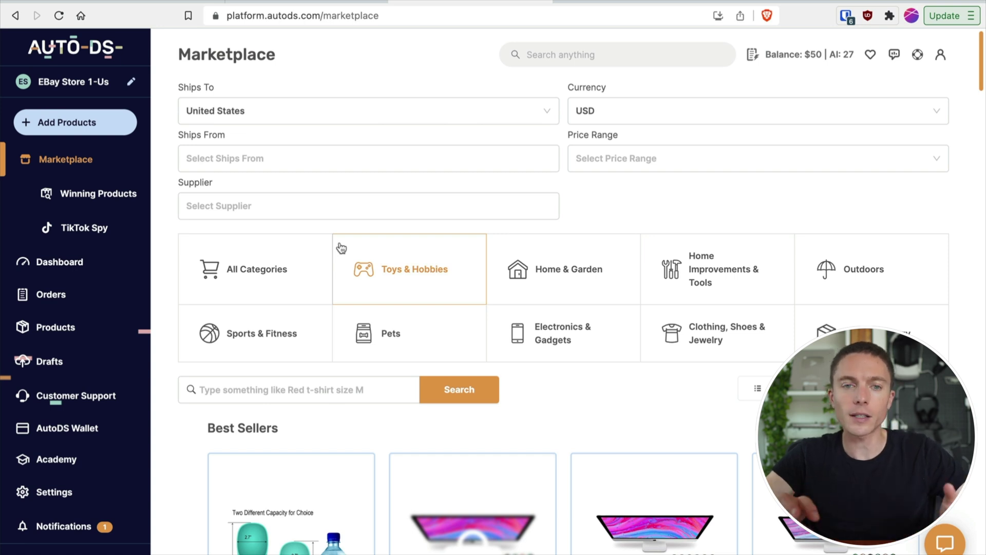
# - View the dropshipping Roadmap document in Google Drive and return to the AutoDS Marketplace
pyautogui.click(133, 2)
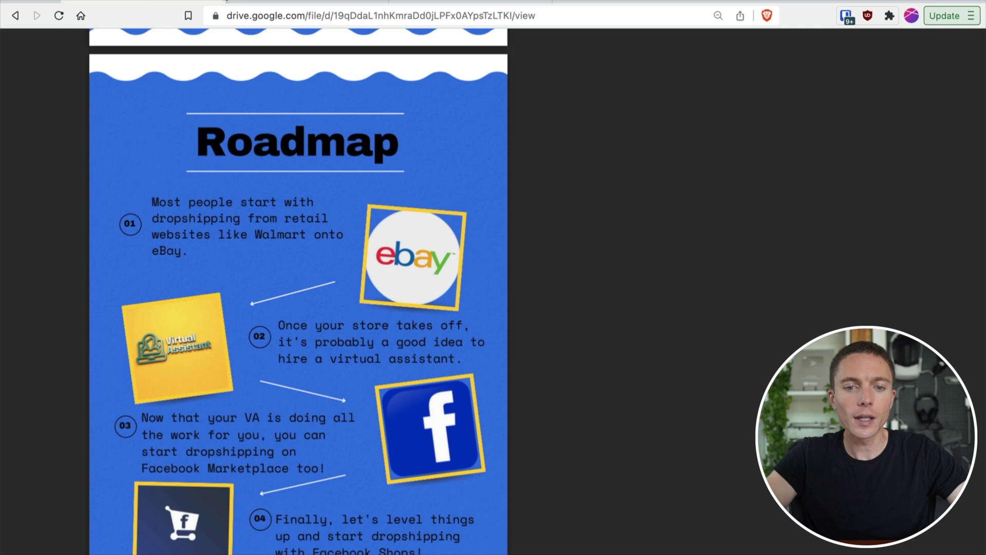
pyautogui.scroll(2, 298, 256)
pyautogui.click(483, 1)
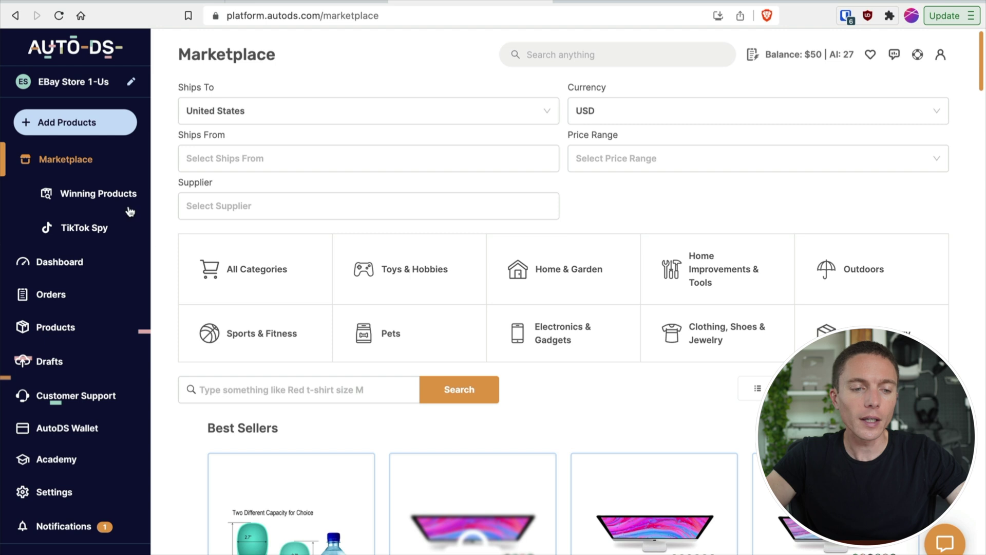
# - Add a single product to eBay Store 1-us from the copied Walmart bookcase URL and open it for quick editing
pyautogui.click(60, 130)
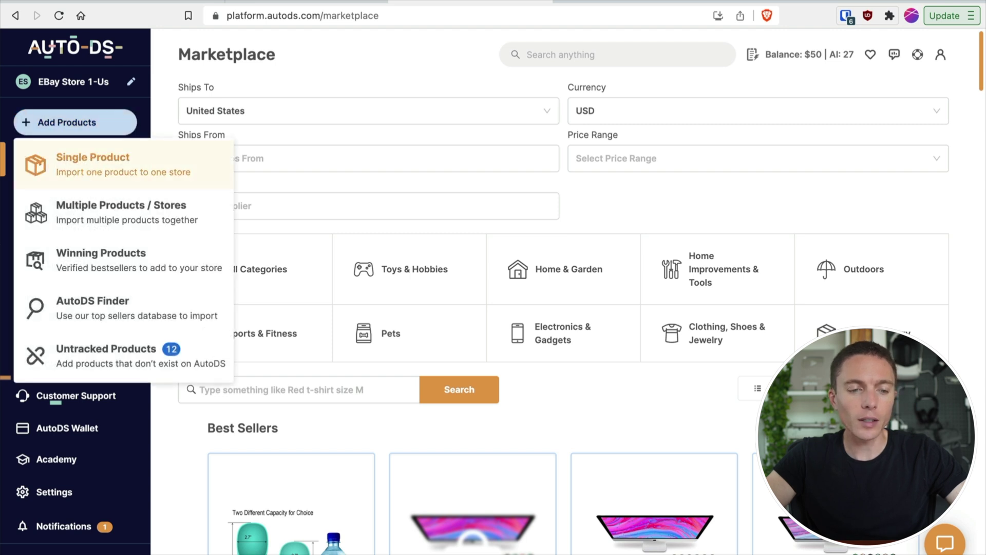
pyautogui.click(93, 163)
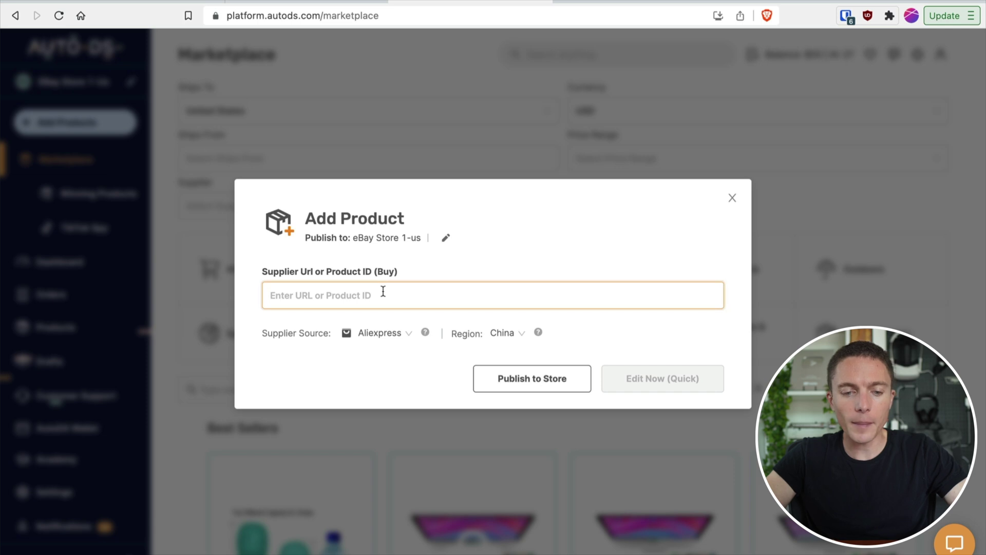
pyautogui.press('super+v')
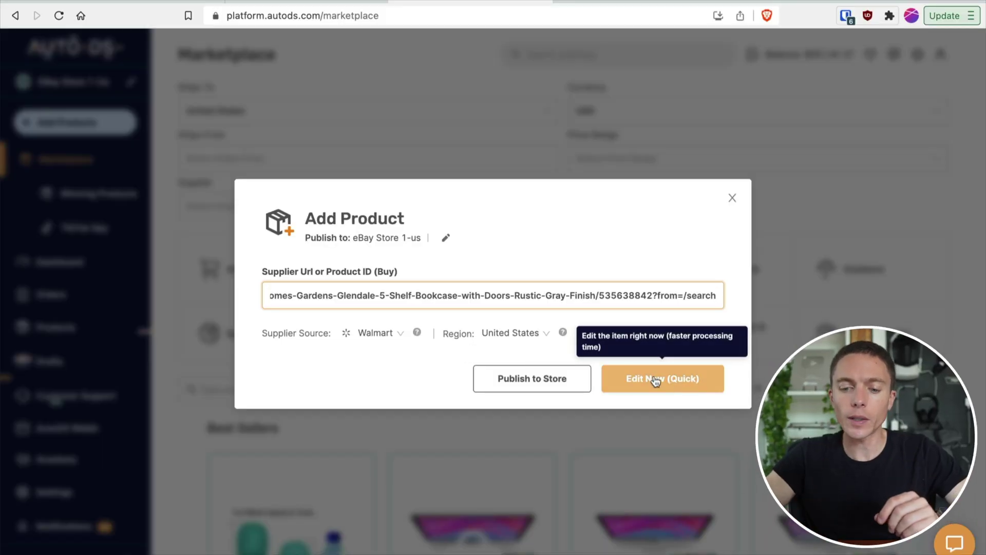
pyautogui.click(659, 387)
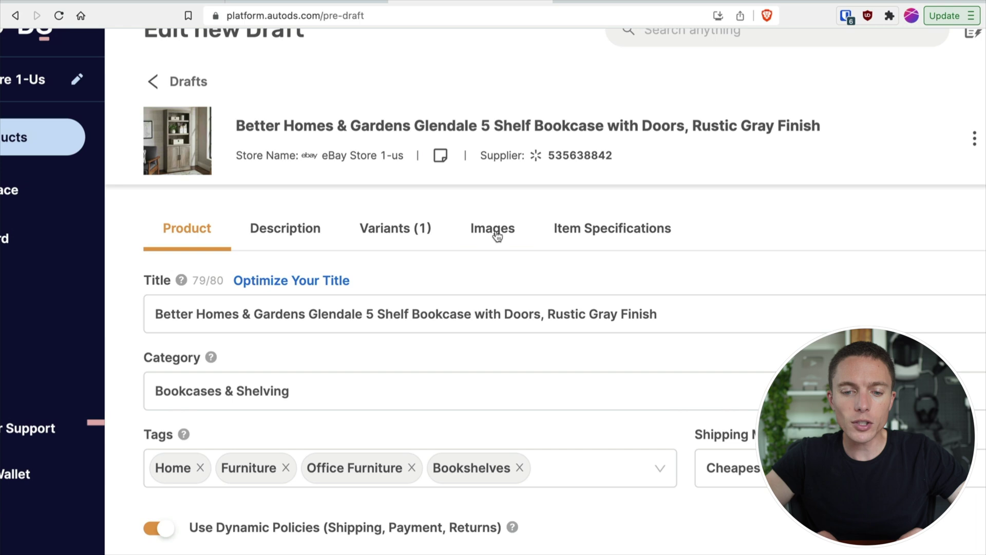
# - Look through the imported product images of the bookcase draft
pyautogui.click(493, 228)
pyautogui.moveTo(486, 319)
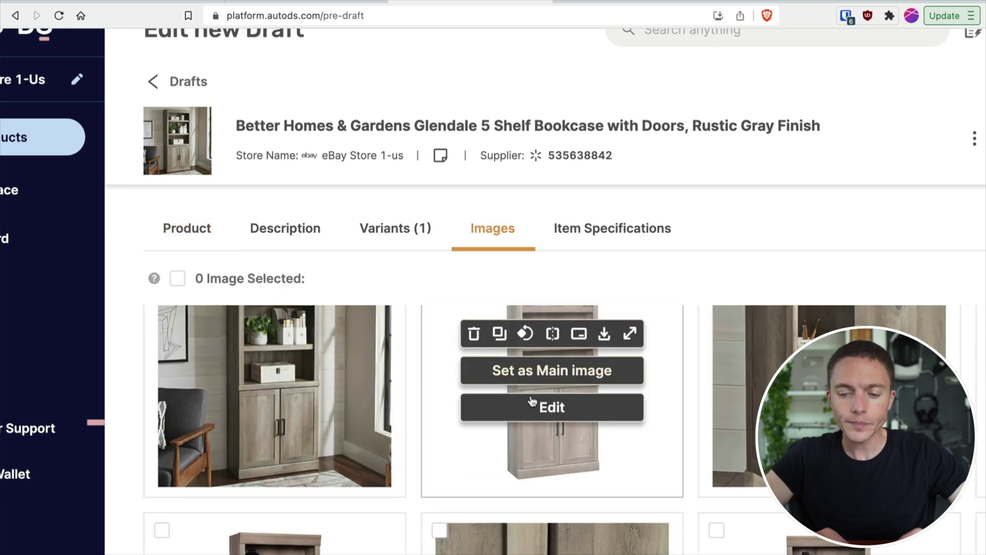
pyautogui.scroll(-6, 532, 401)
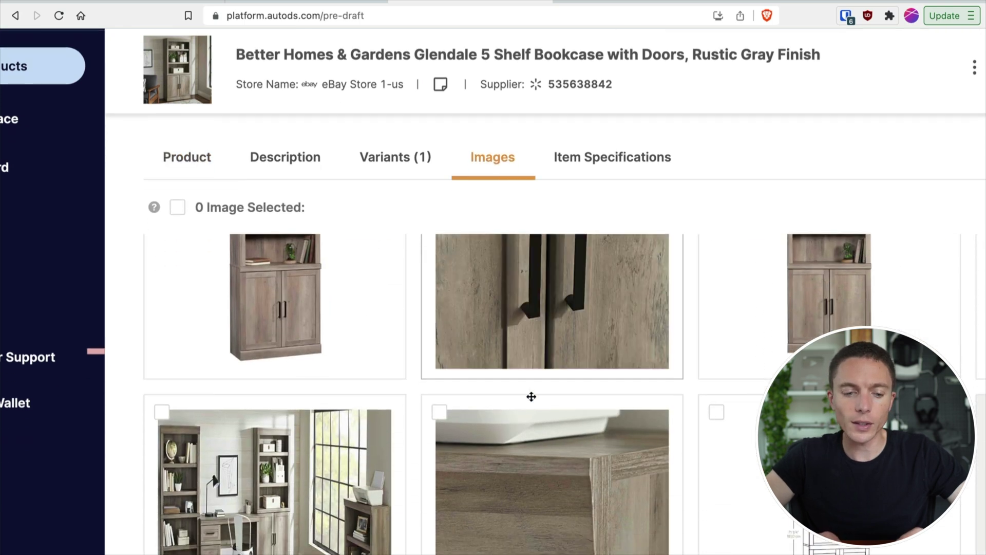
pyautogui.scroll(5, 532, 396)
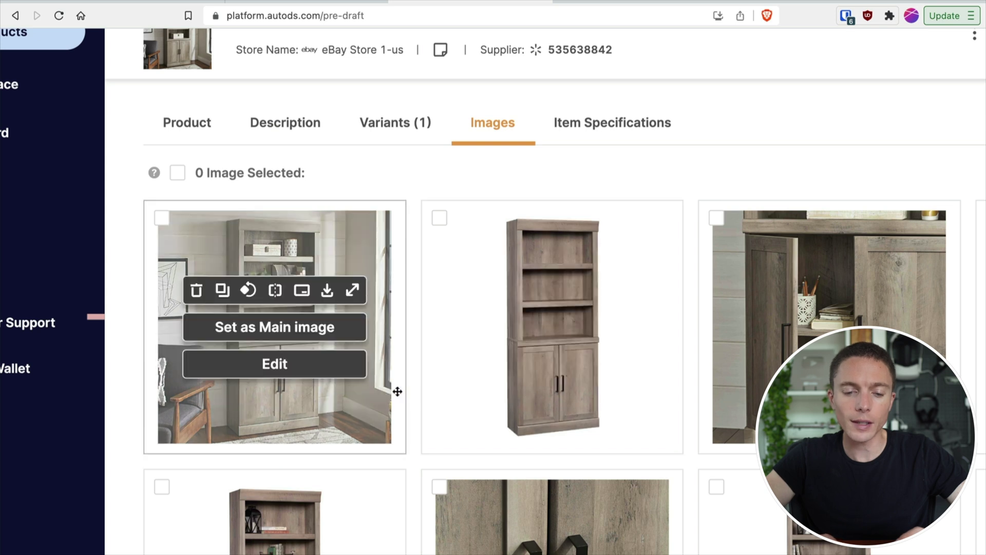
pyautogui.scroll(-5, 410, 393)
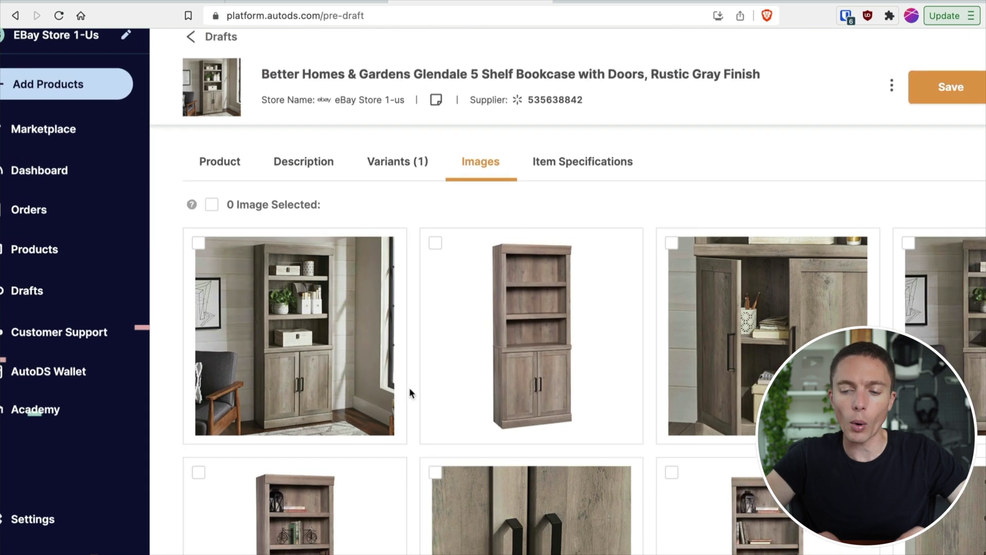
# - Check the Rustic Gray variant of the bookcase draft, including its stock status and price
pyautogui.click(404, 165)
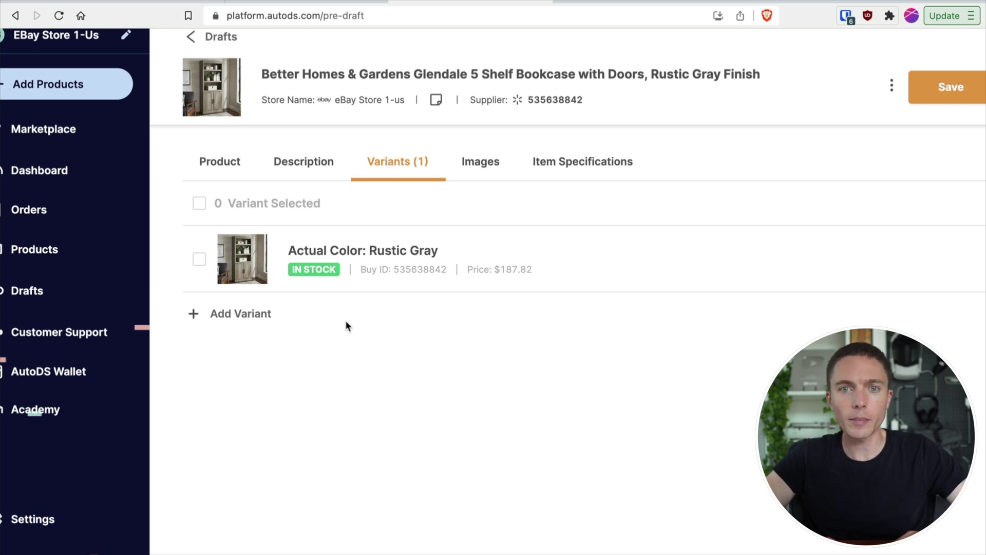
pyautogui.hscroll(4, 357, 312)
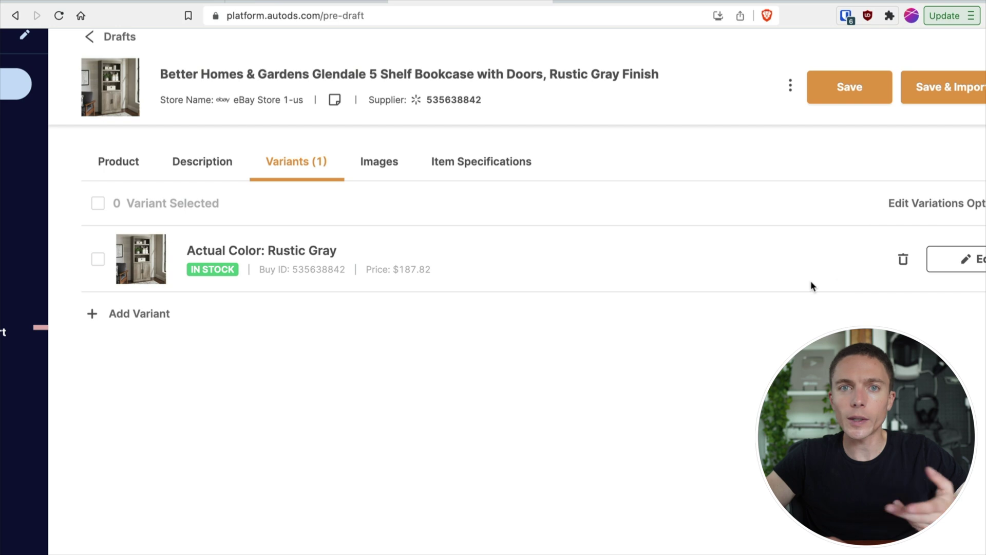
pyautogui.hscroll(-2, 792, 291)
pyautogui.hscroll(-1, 792, 291)
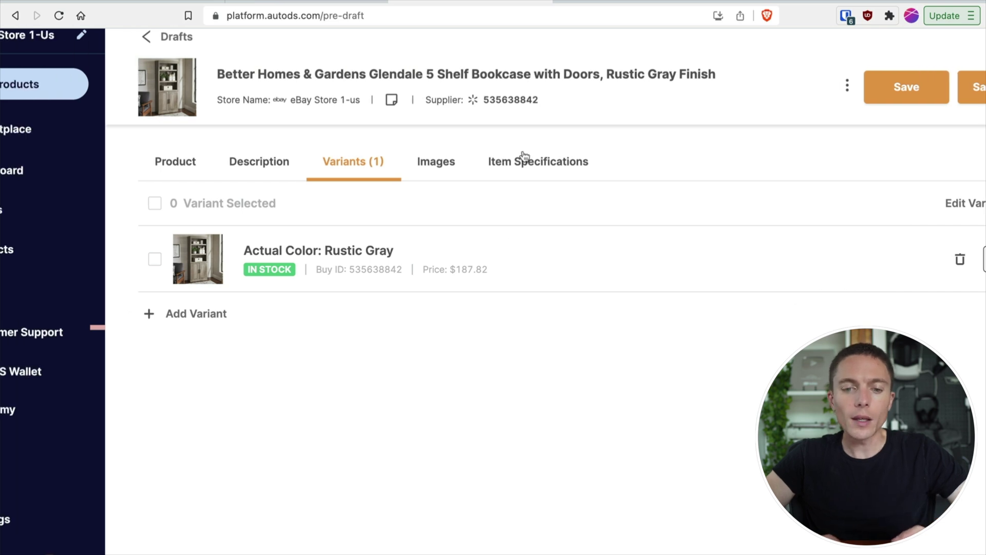
# - Review the bookcase draft's item specifications and its product description
pyautogui.click(521, 168)
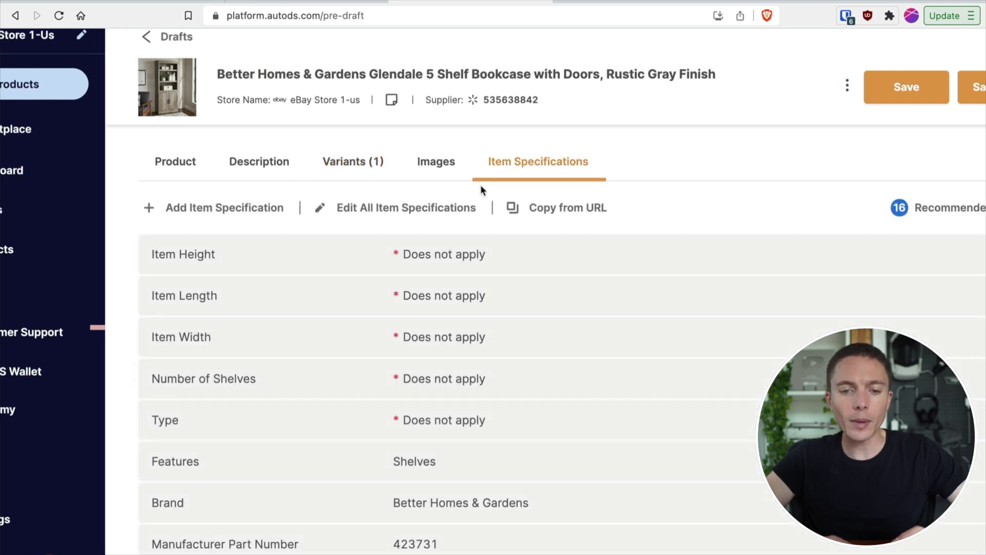
pyautogui.scroll(-4, 340, 315)
pyautogui.scroll(4, 340, 314)
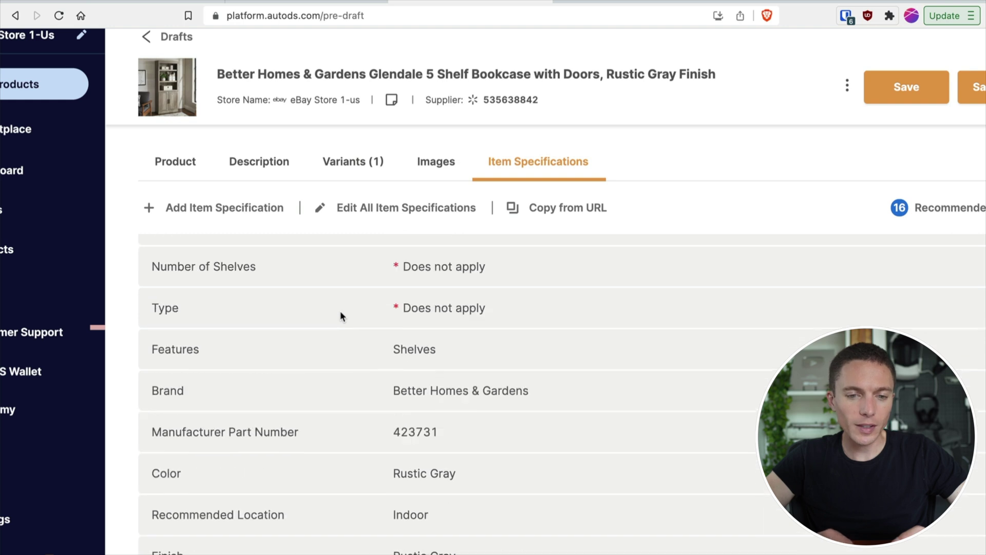
pyautogui.click(275, 158)
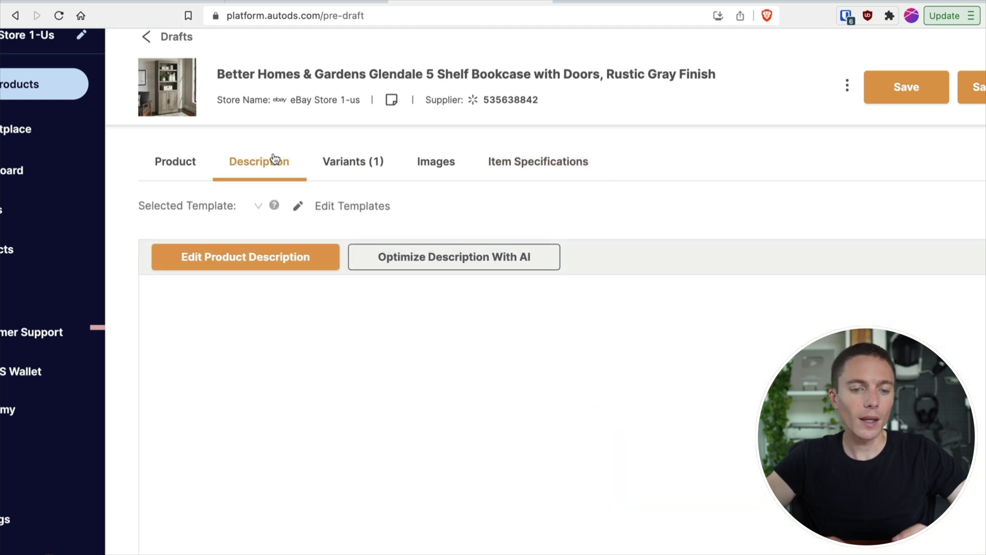
pyautogui.scroll(-1, 310, 398)
pyautogui.scroll(1, 310, 399)
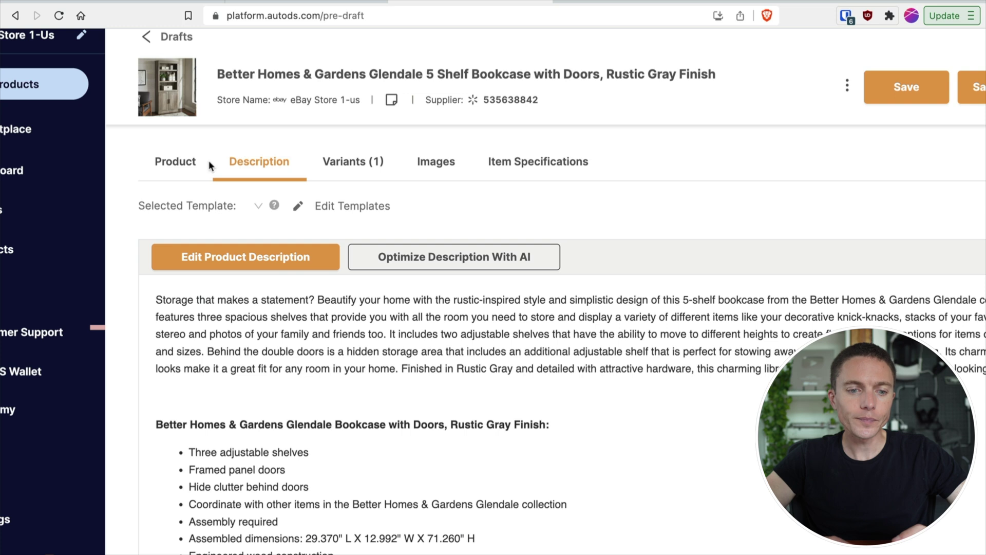
# - Return to the draft's main product details and select the whole listing title
pyautogui.click(195, 165)
pyautogui.click(242, 235)
pyautogui.tripleClick(241, 235)
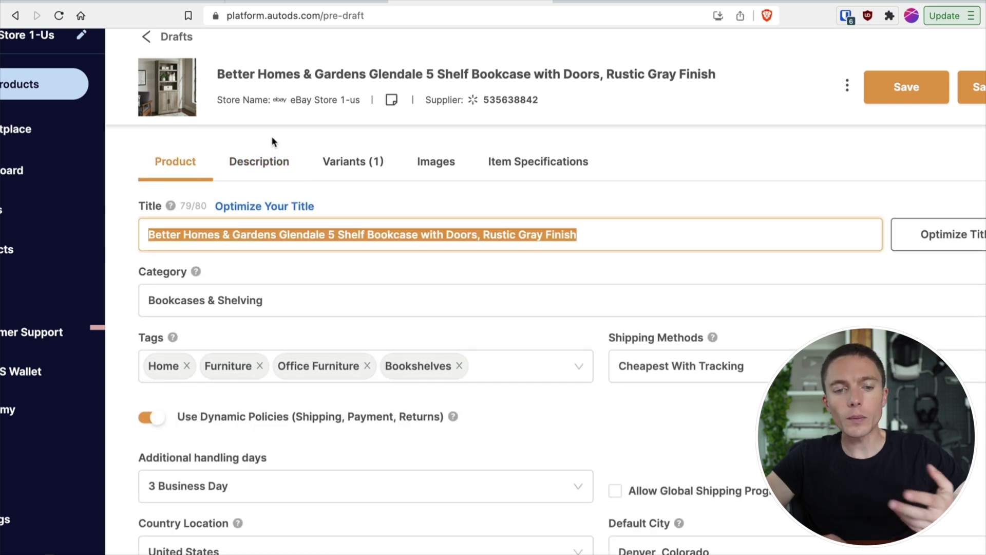
# - Look at the bookcase draft's description and the AI optimization options for its description and title
pyautogui.click(261, 162)
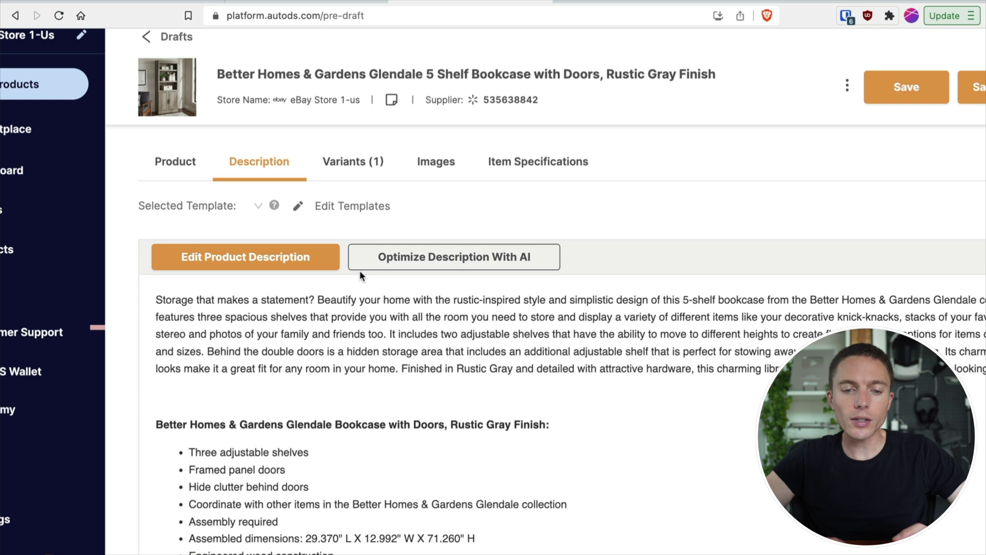
pyautogui.click(390, 267)
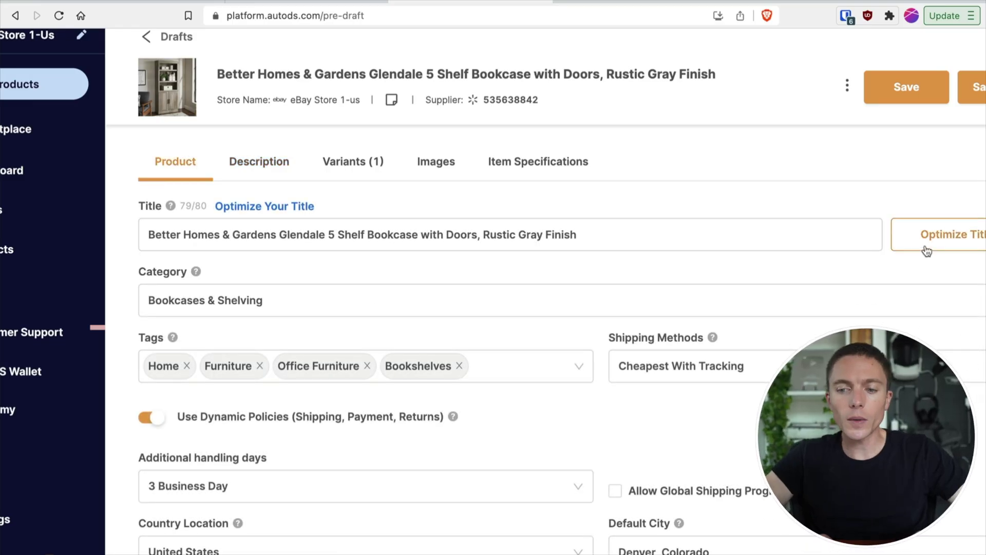
pyautogui.hscroll(2, 926, 250)
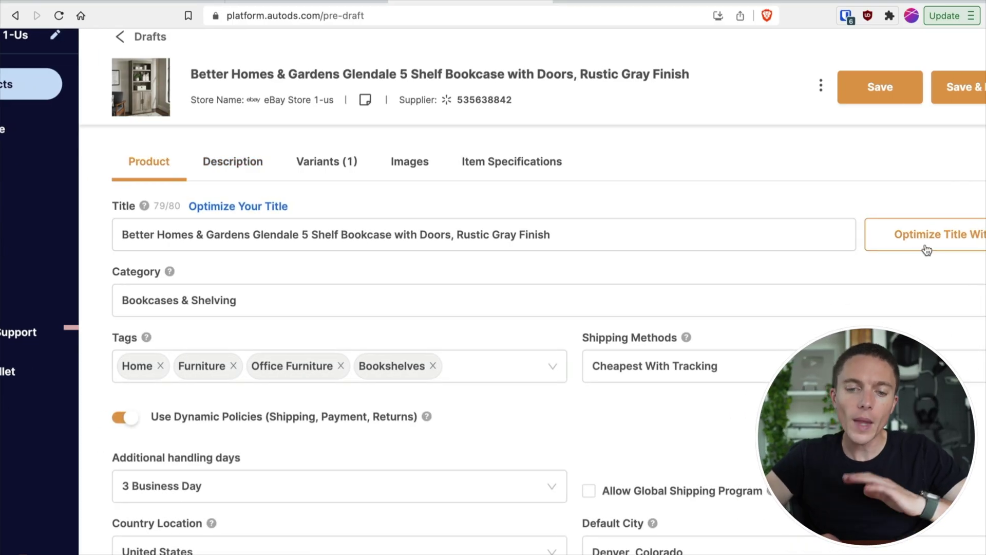
pyautogui.hscroll(-1, 927, 250)
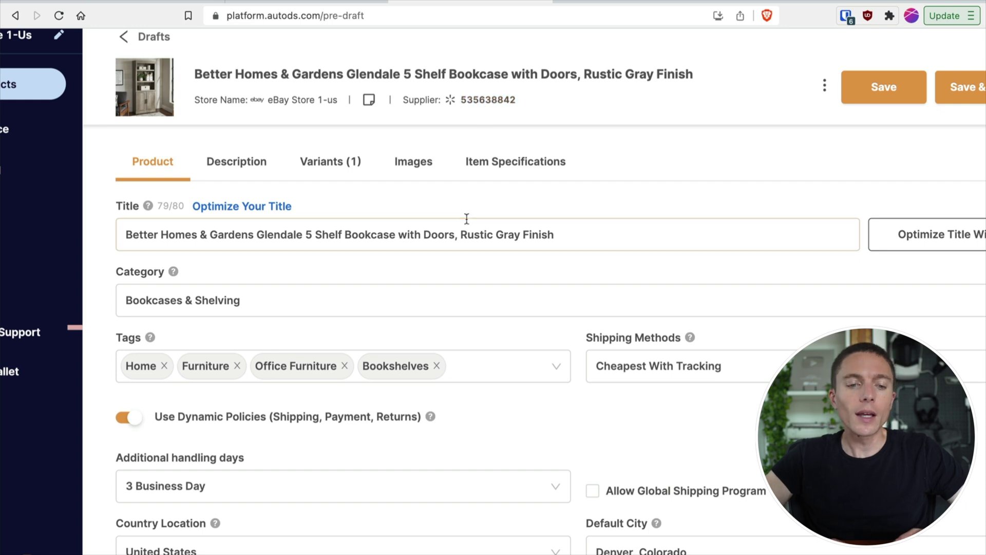
# - Remove the brand words "Better Homes & Gardens Glendale" from the start of the listing title
pyautogui.tripleClick(140, 236)
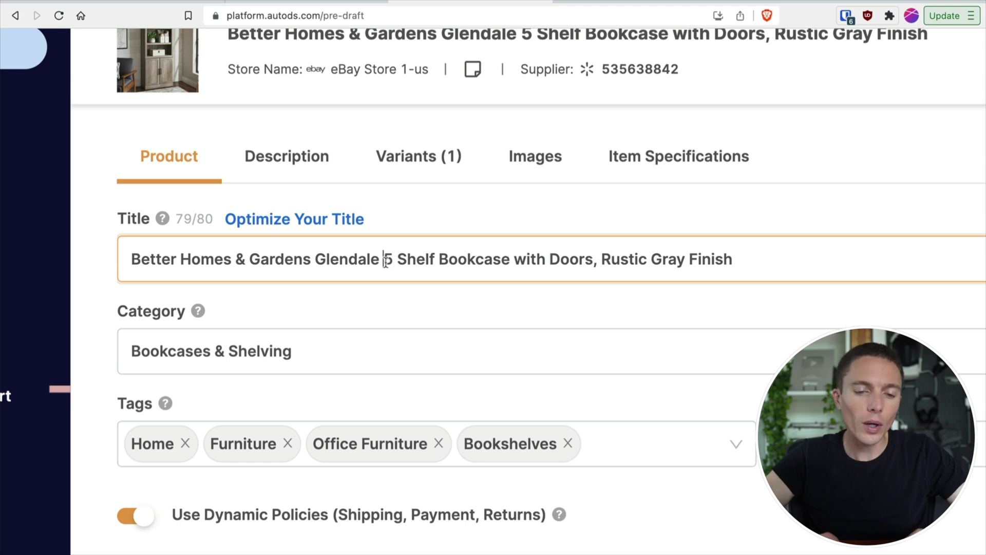
pyautogui.moveTo(385, 260); pyautogui.dragTo(120, 266)
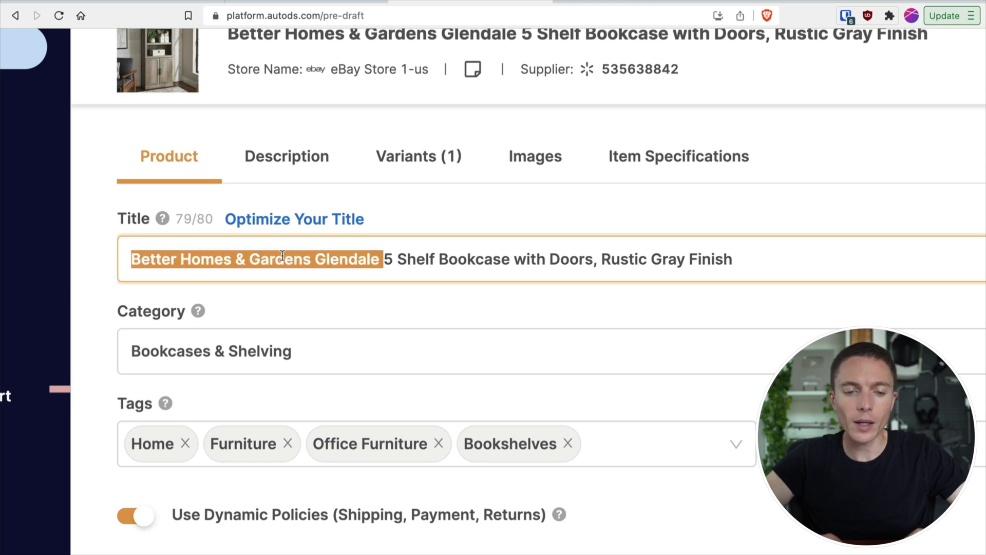
pyautogui.press('BackSpace')
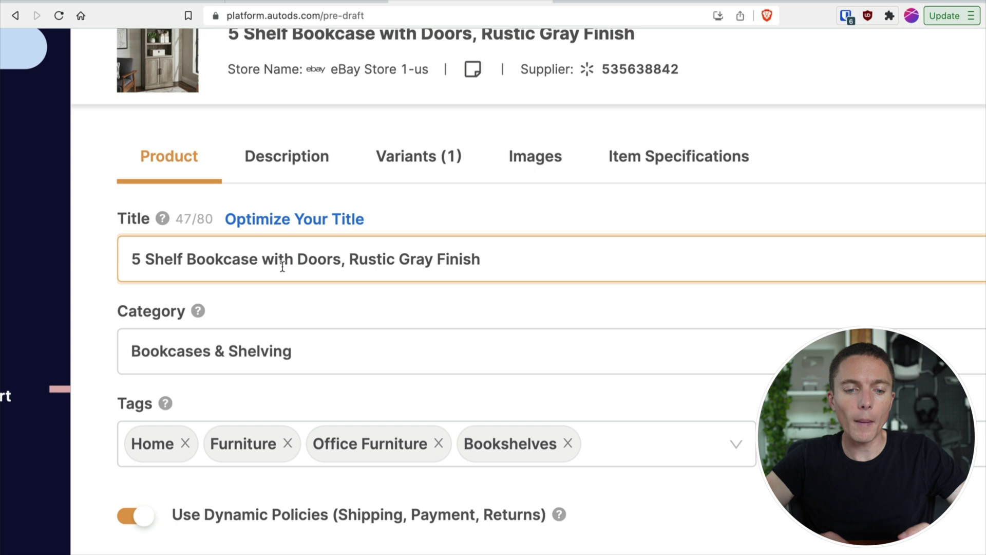
pyautogui.scroll(2, 287, 259)
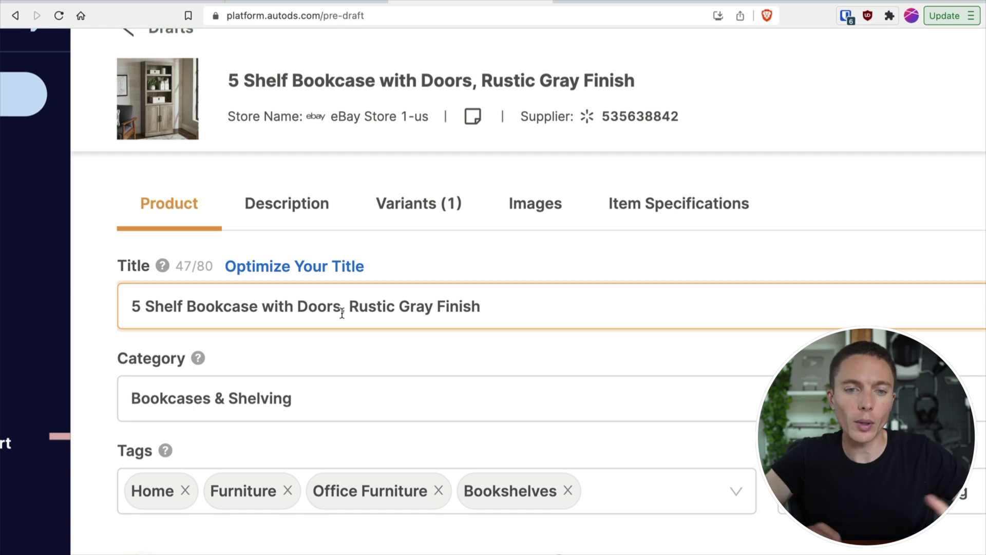
# - Switch to the ZIK Analytics title builder and search for the title phrase "5 Shelf Bookcase"
pyautogui.click(252, 2)
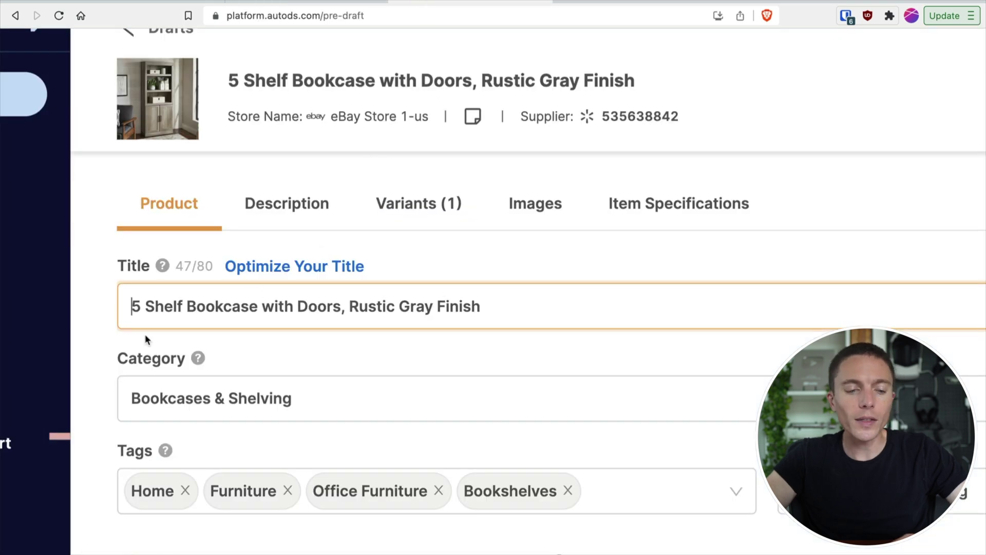
pyautogui.moveTo(132, 306); pyautogui.dragTo(256, 303)
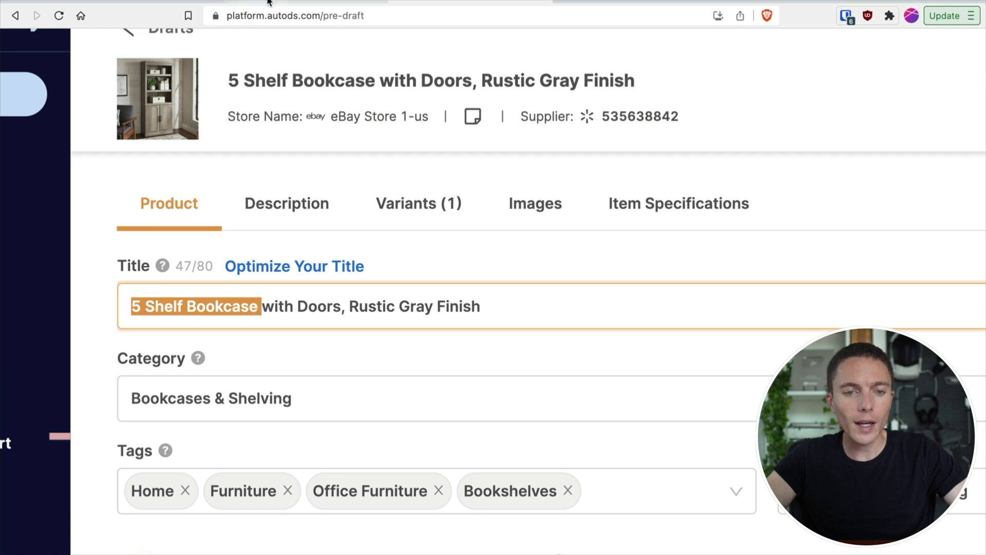
pyautogui.click(610, 97)
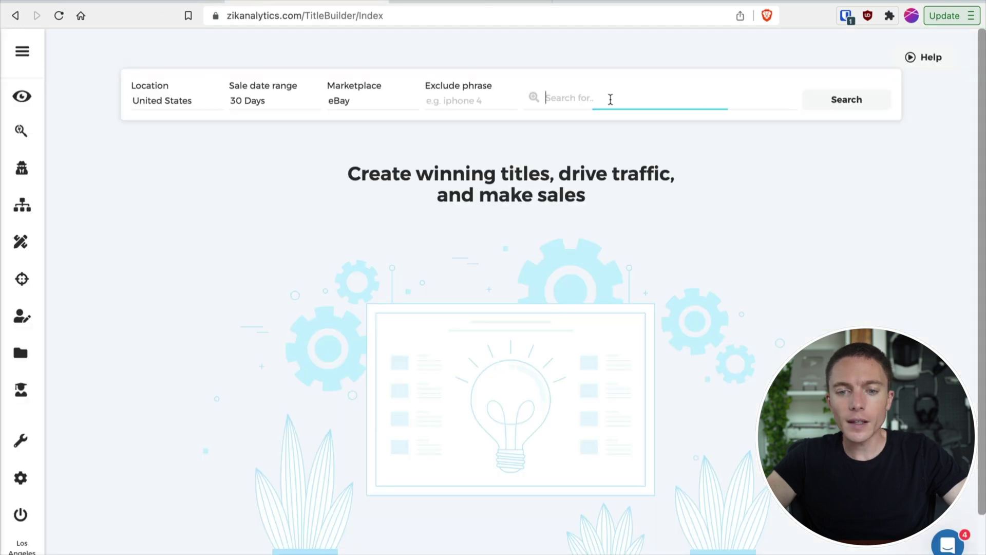
pyautogui.write('5 Shelf Bookcase')
pyautogui.click(856, 99)
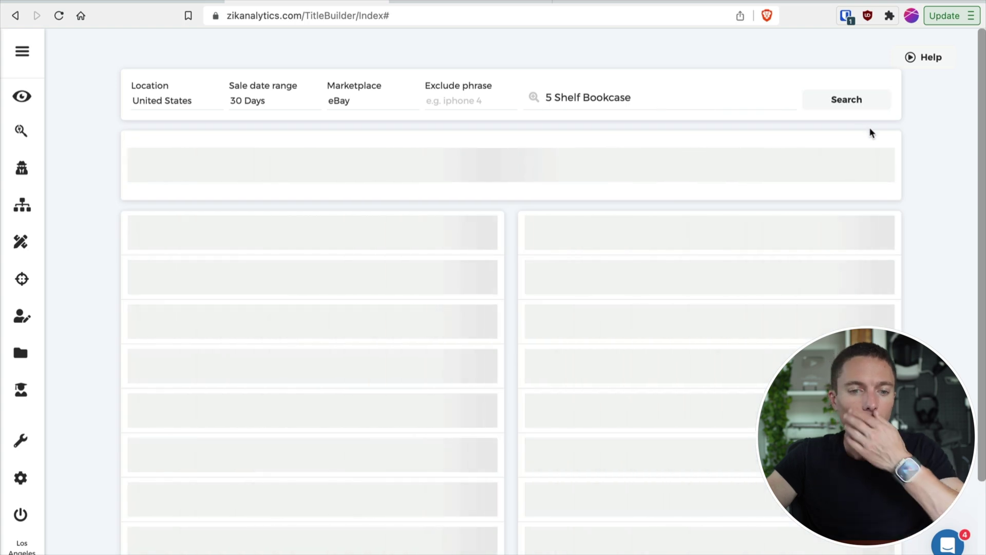
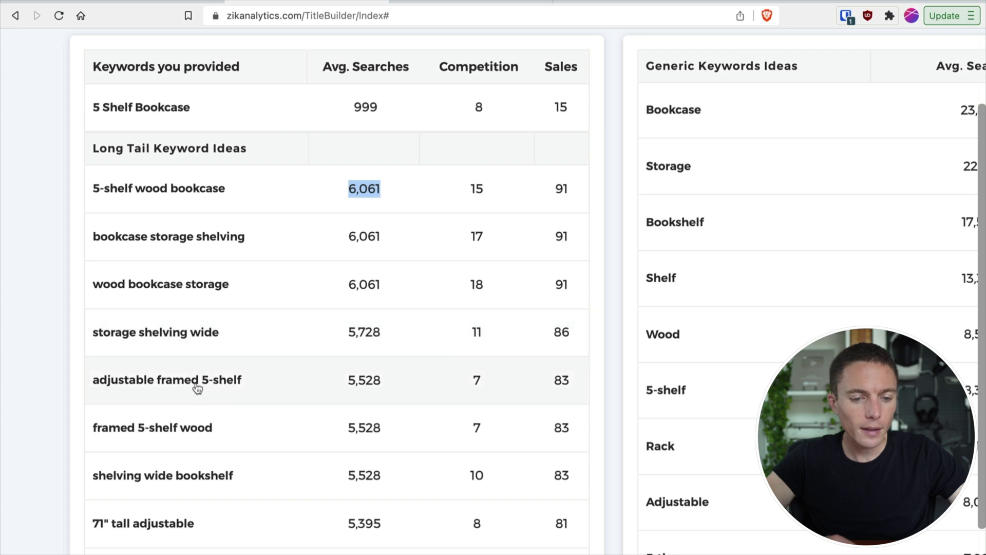
# - Examine the long-tail and generic keyword ideas for the bookcase, comparing their average searches, competition and sales
pyautogui.scroll(-1, 213, 386)
pyautogui.scroll(-2, 194, 397)
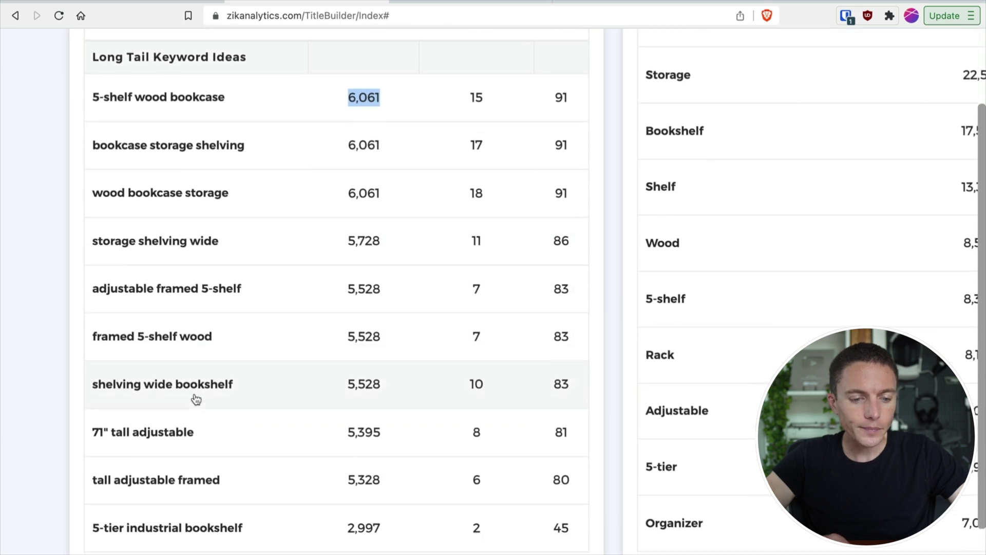
pyautogui.scroll(-1, 164, 446)
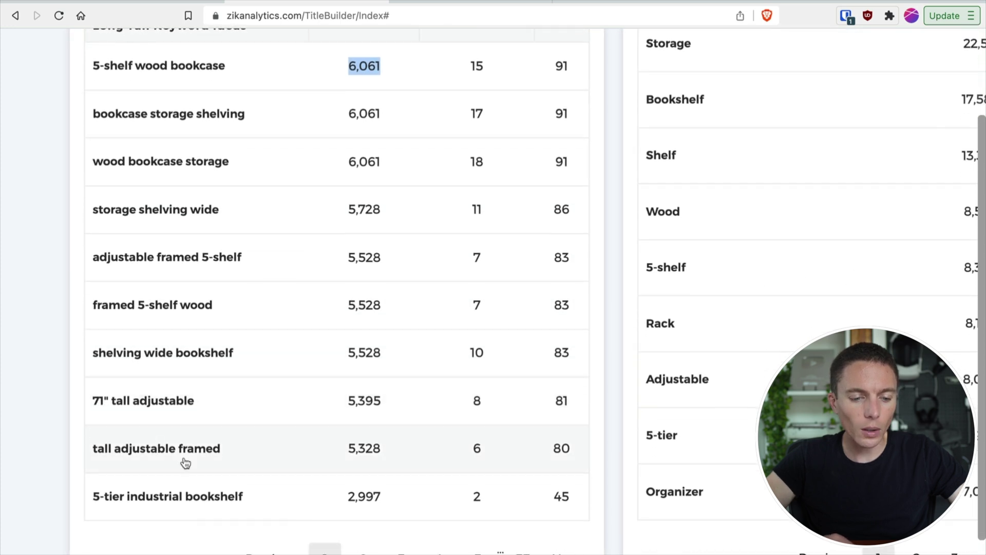
pyautogui.hscroll(3, 268, 452)
pyautogui.scroll(1, 275, 439)
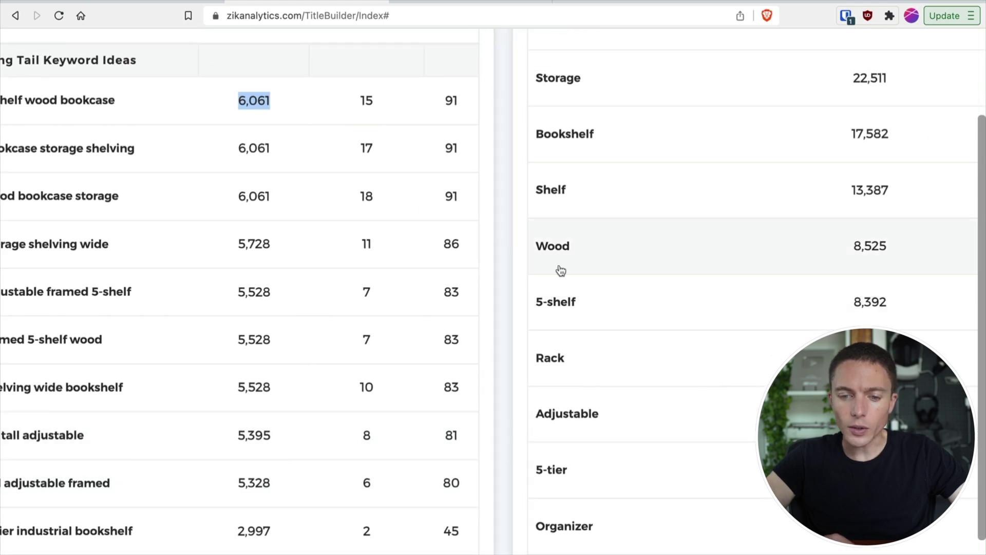
pyautogui.scroll(2, 501, 251)
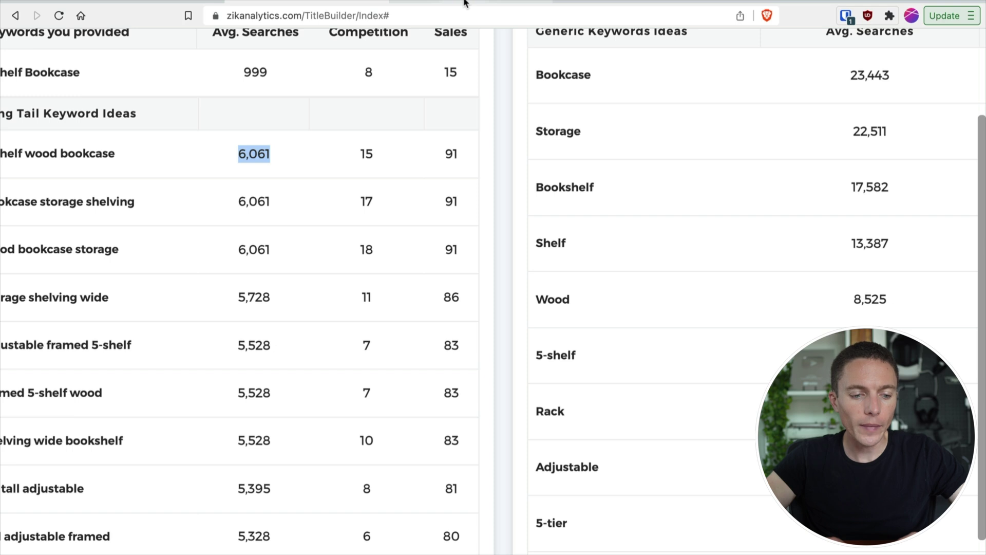
pyautogui.hscroll(-2, 256, 235)
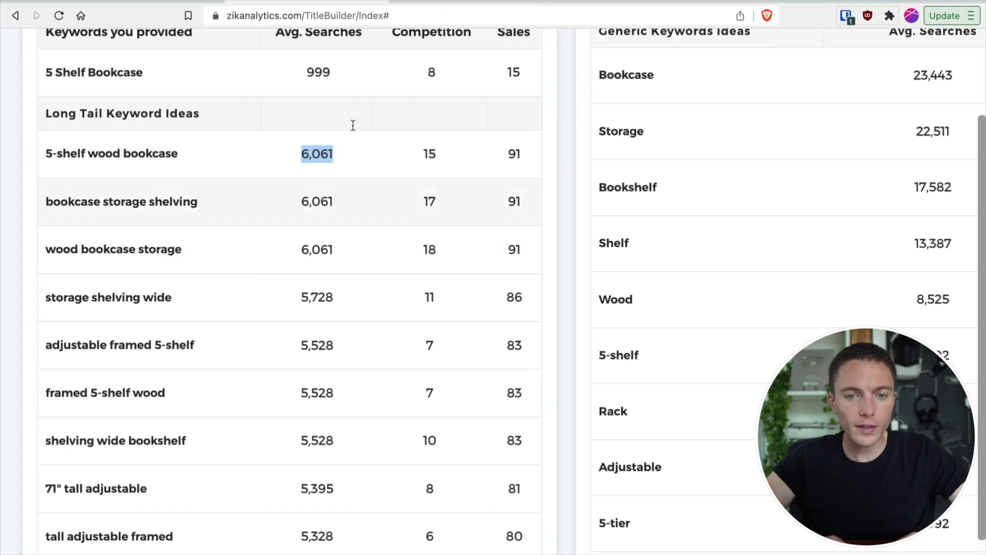
# - Return to the AutoDS draft and add "Tall" at the beginning of the listing title
pyautogui.click(490, 5)
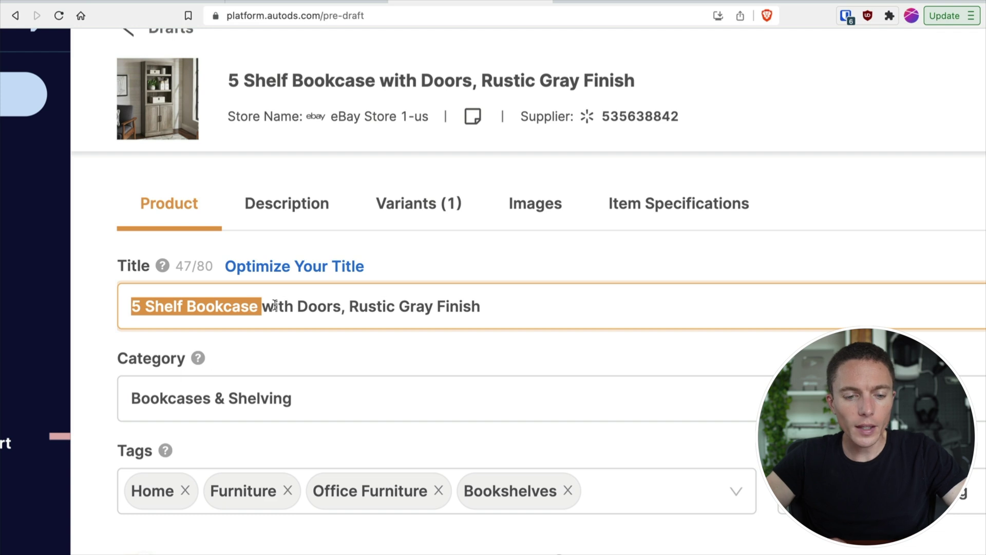
pyautogui.click(136, 306)
pyautogui.write('Tall')
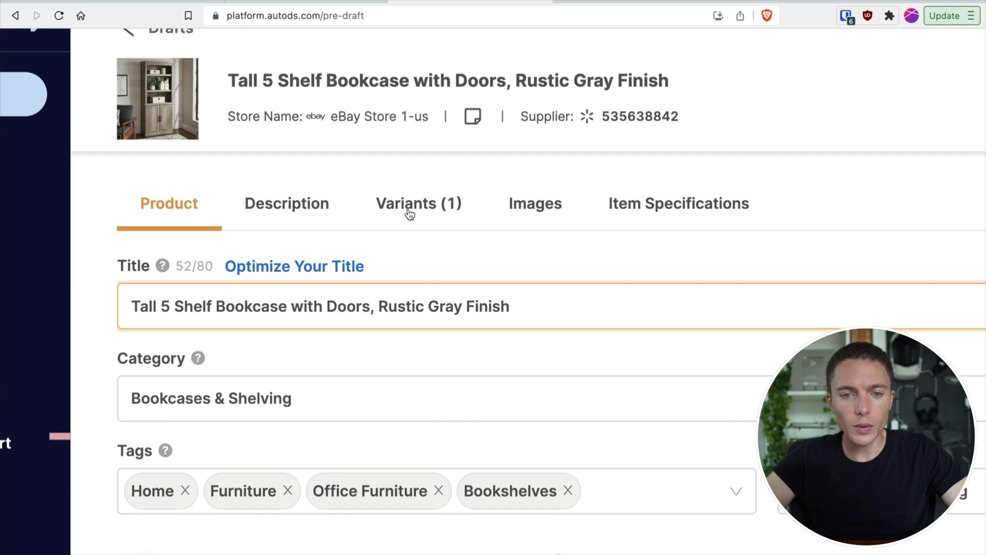
# - Consult the keyword ideas again and replace the comma after "Doors" in the draft's title with the word "Storage"
pyautogui.hotkey('ctrl', 'Tab')
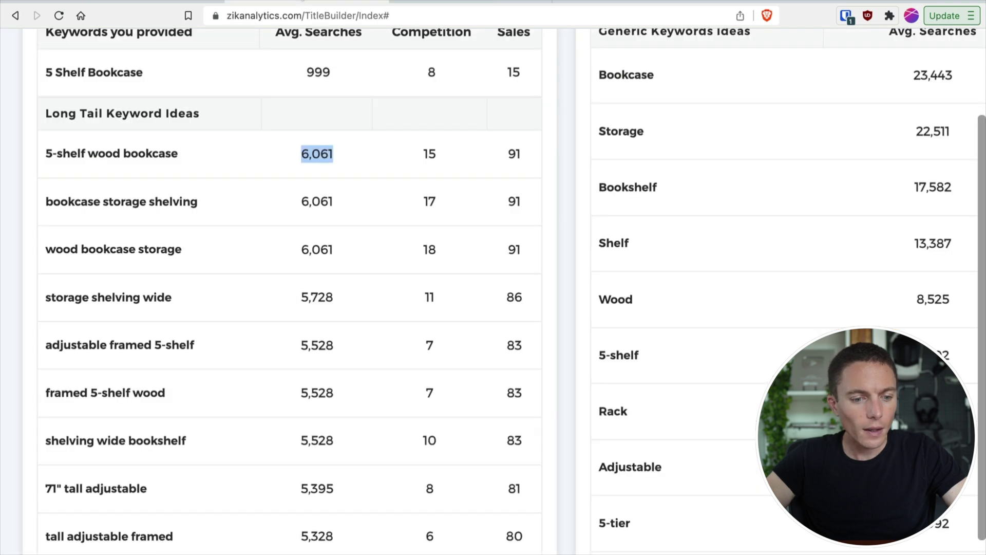
pyautogui.hotkey('ctrl', 'shift', 'Tab')
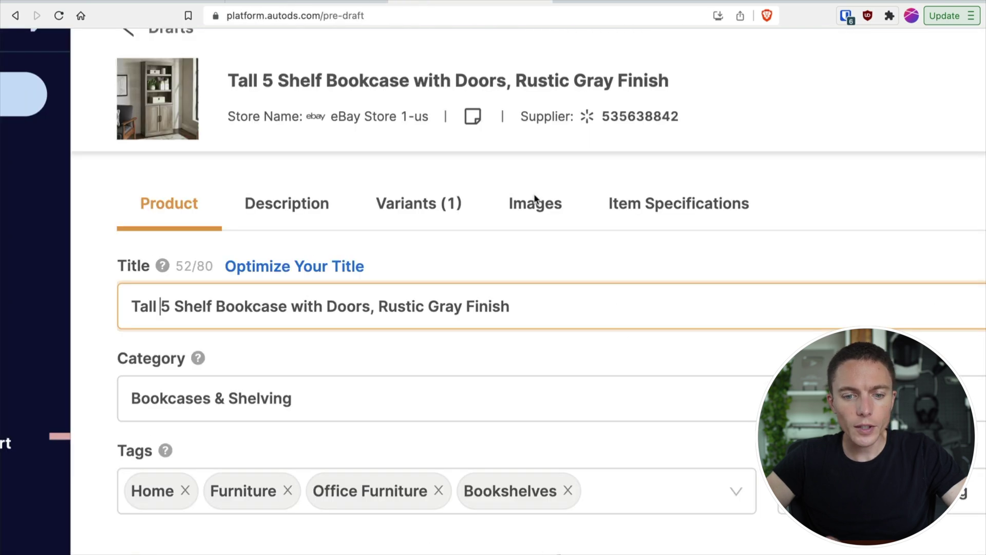
pyautogui.click(379, 305)
pyautogui.press('BackSpace')
pyautogui.press('BackSpace')
pyautogui.write('Sto')
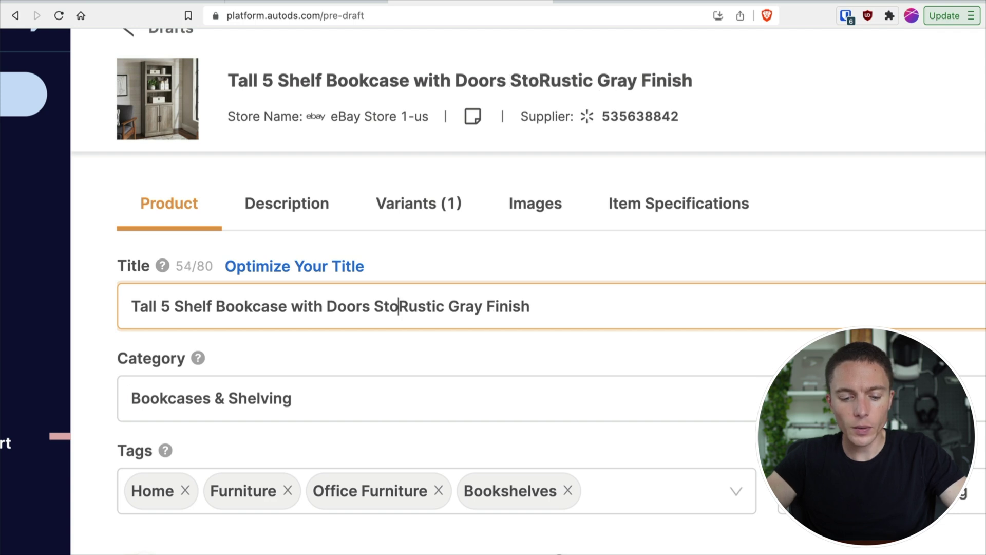
pyautogui.write('rage')
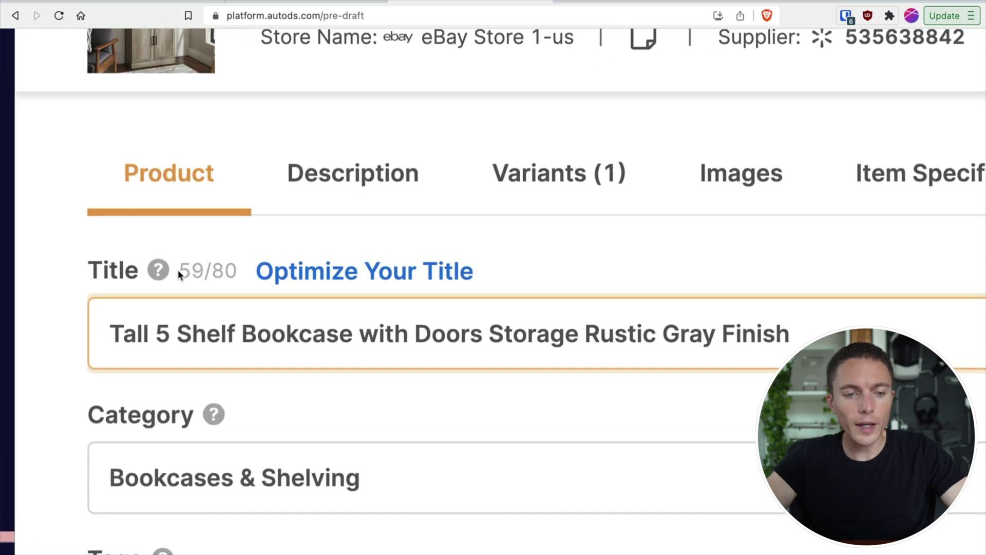
# - Check the title's character count and the ZIK keyword ideas, and insert "Organizer" after "Storage" in the AutoDS title
pyautogui.moveTo(178, 271); pyautogui.dragTo(234, 273)
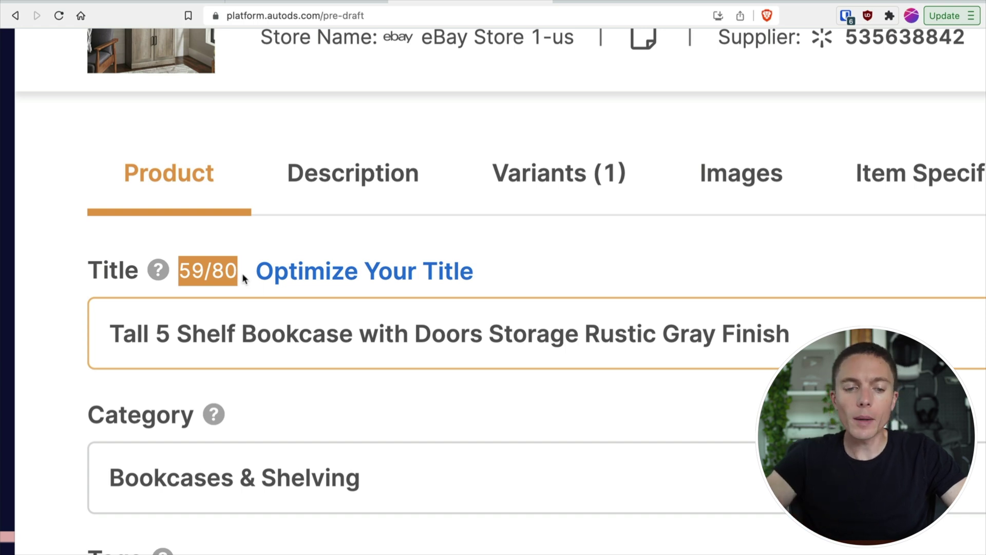
pyautogui.click(452, 340)
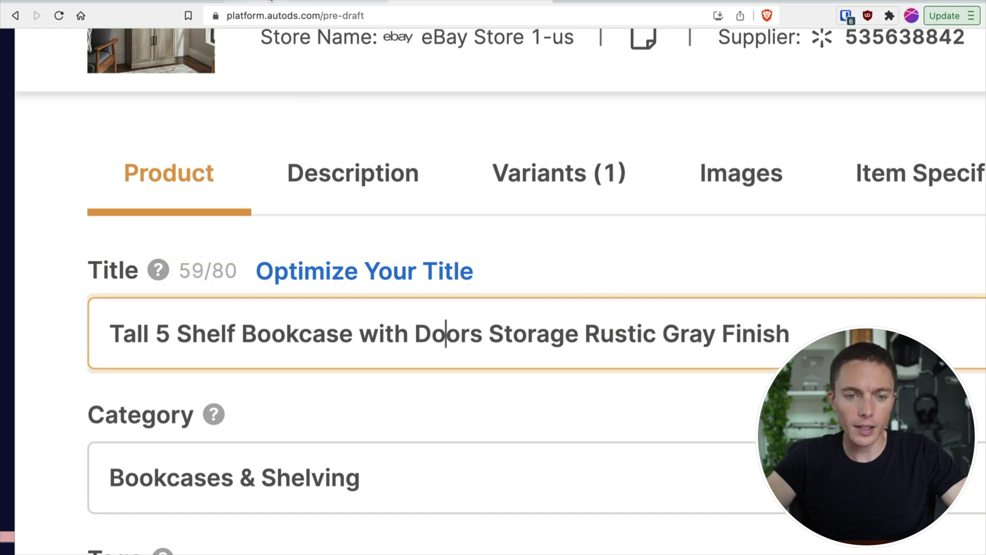
pyautogui.click(272, 2)
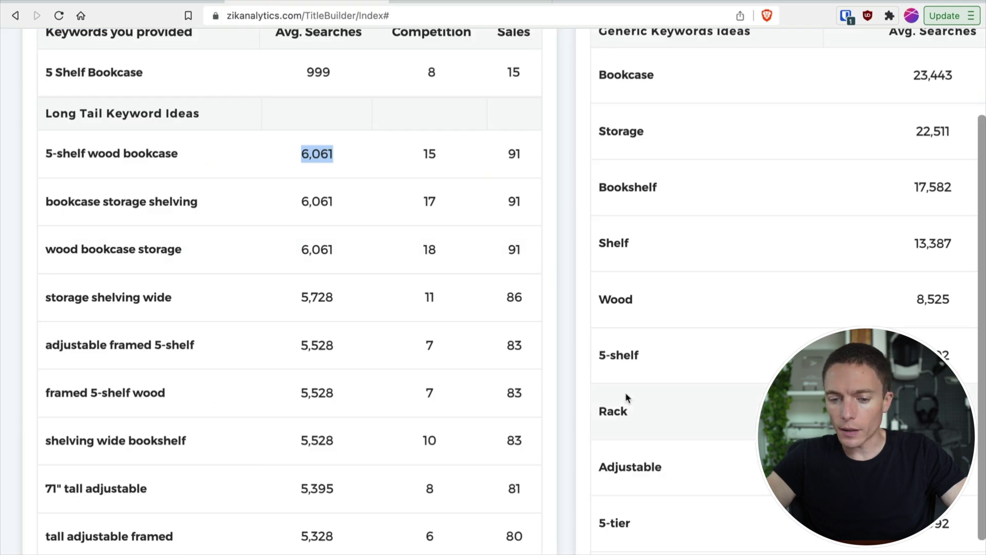
pyautogui.scroll(2, 616, 308)
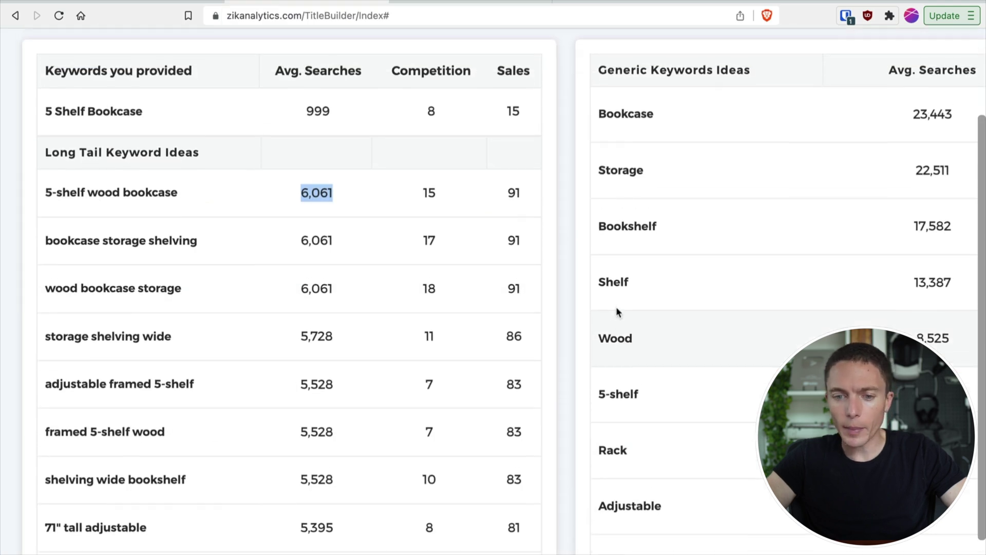
pyautogui.scroll(-3, 616, 306)
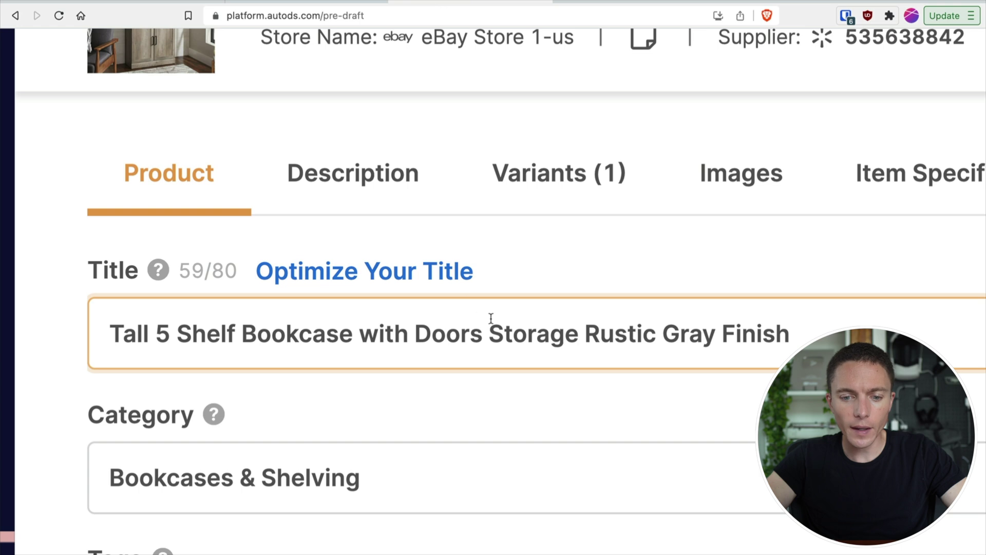
pyautogui.click(581, 339)
pyautogui.write('Organizer')
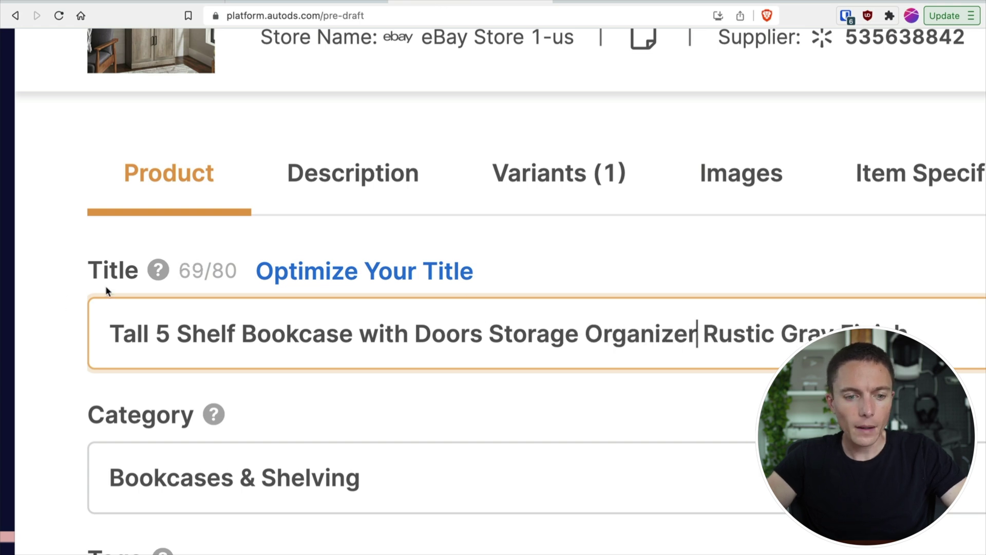
# - Review the ZIK keyword ideas once more and insert "Wood" after "Bookcase" in the AutoDS draft's title
pyautogui.click(317, 2)
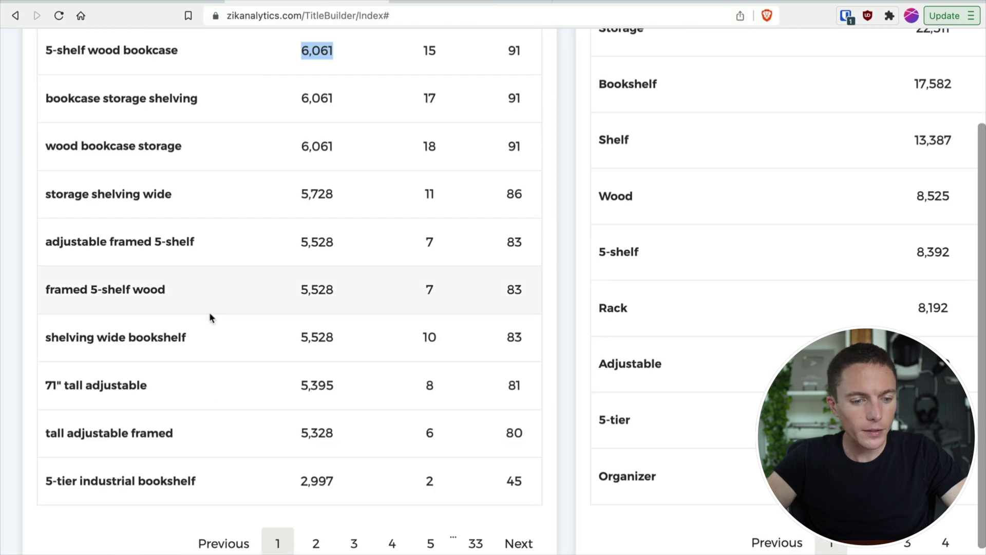
pyautogui.scroll(1, 208, 312)
pyautogui.scroll(1, 209, 317)
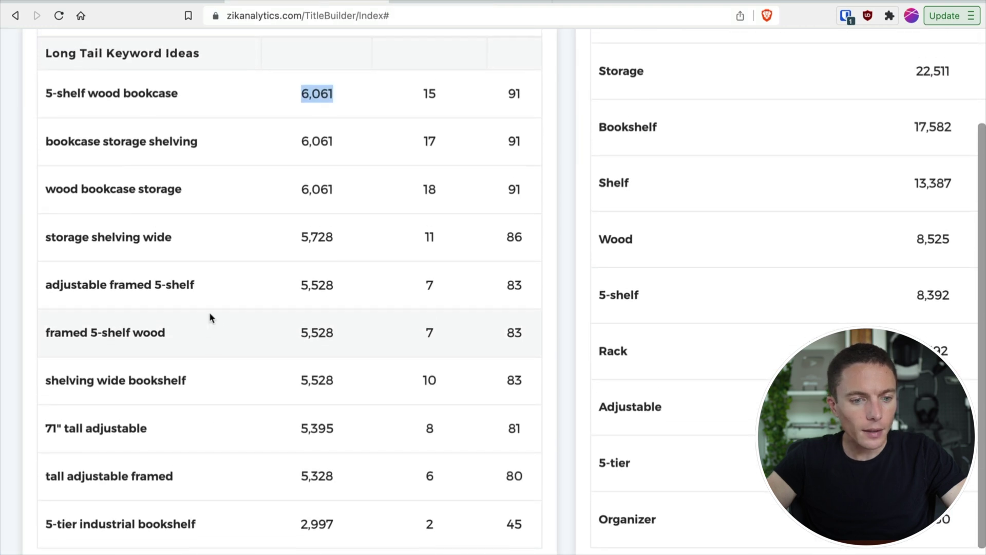
pyautogui.click(457, 2)
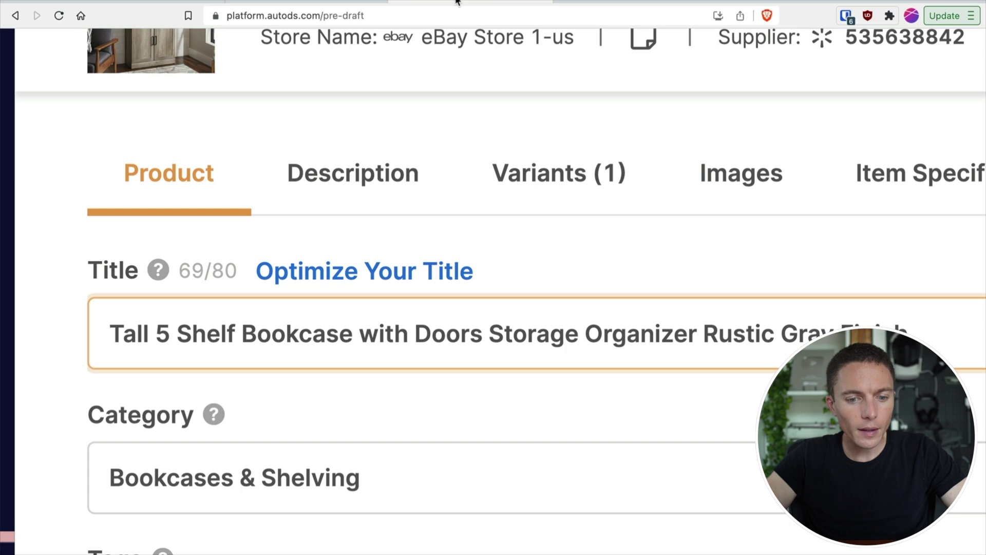
pyautogui.click(354, 347)
pyautogui.write('Wood')
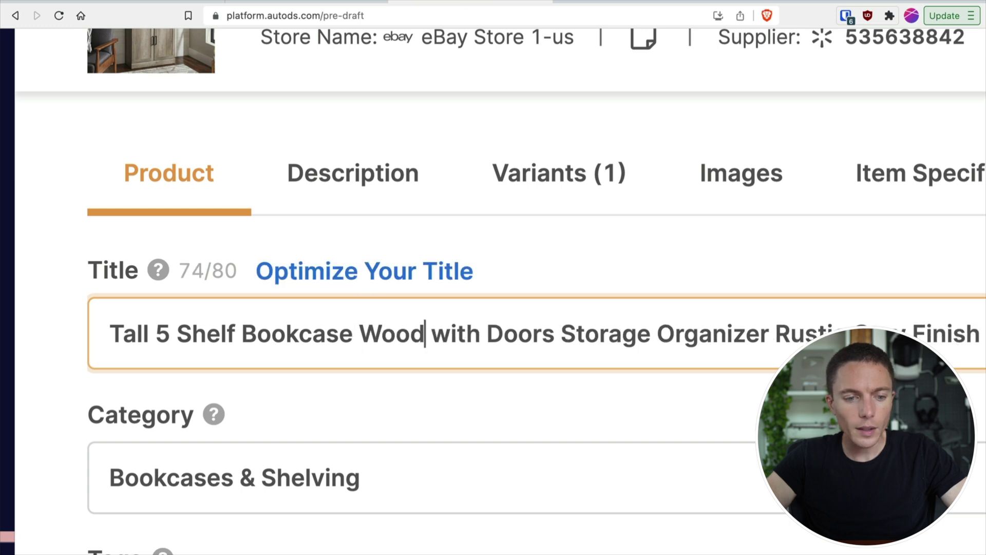
# - Consult the ZIK long tail keyword ideas and insert "Shelving" after "Organizer" in the AutoDS draft's title
pyautogui.click(307, 2)
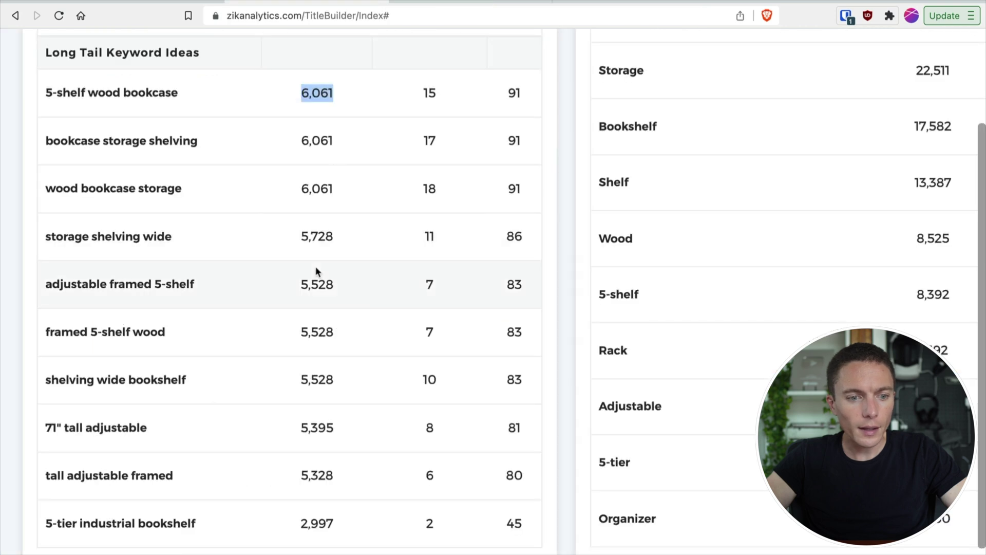
pyautogui.scroll(3, 317, 303)
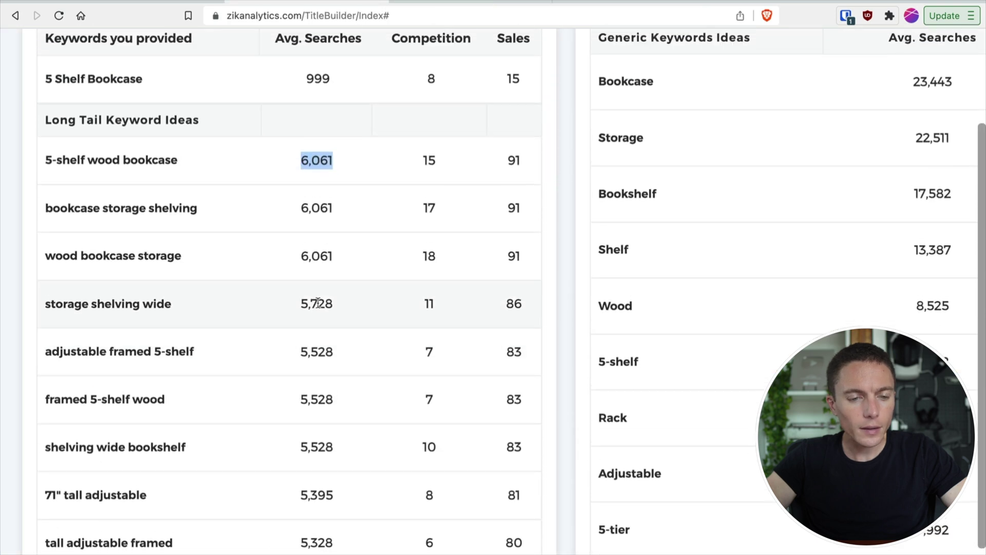
pyautogui.scroll(-2, 318, 306)
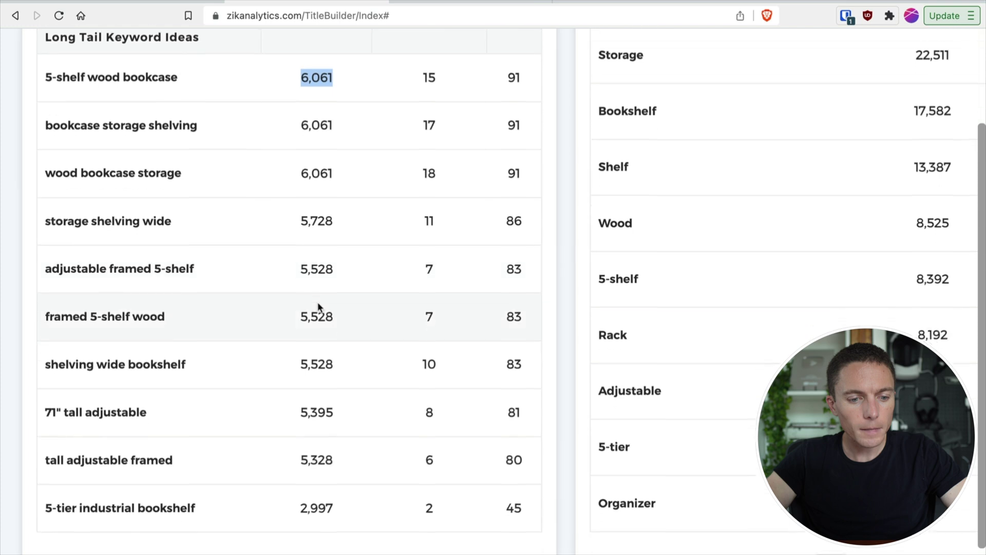
pyautogui.click(420, 3)
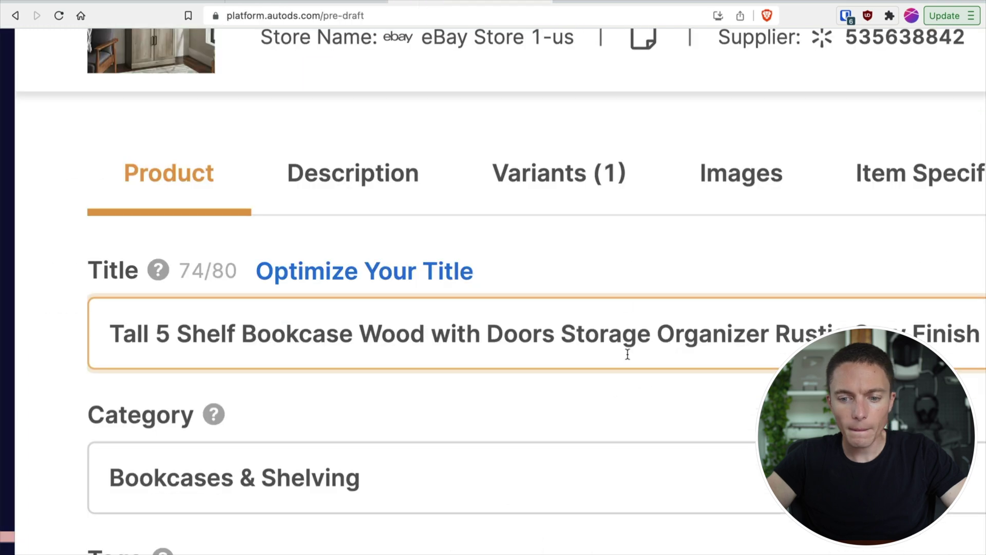
pyautogui.click(776, 342)
pyautogui.write('Shelving')
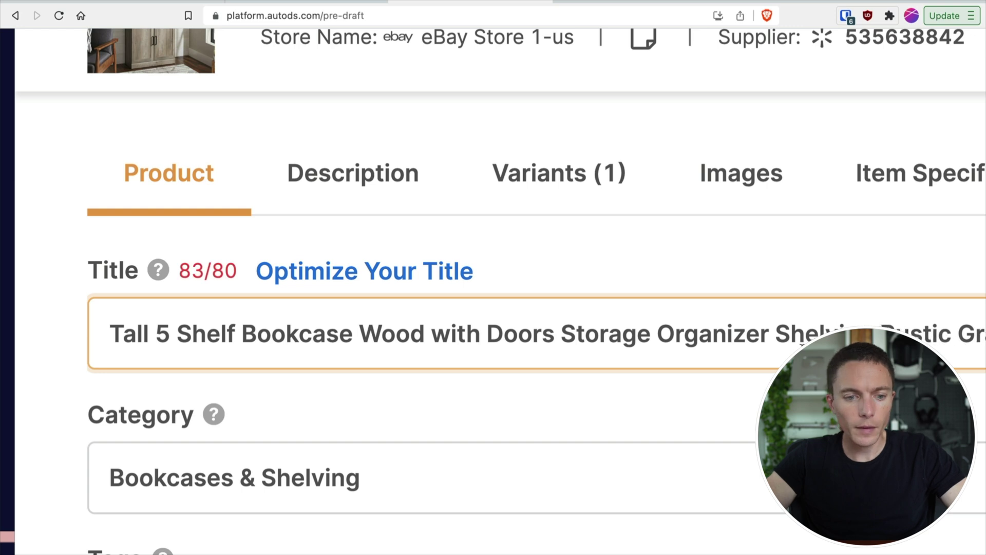
# - Shorten the draft's title by replacing the word "with" with "w/"
pyautogui.hscroll(4, 880, 326)
pyautogui.hscroll(-3, 339, 339)
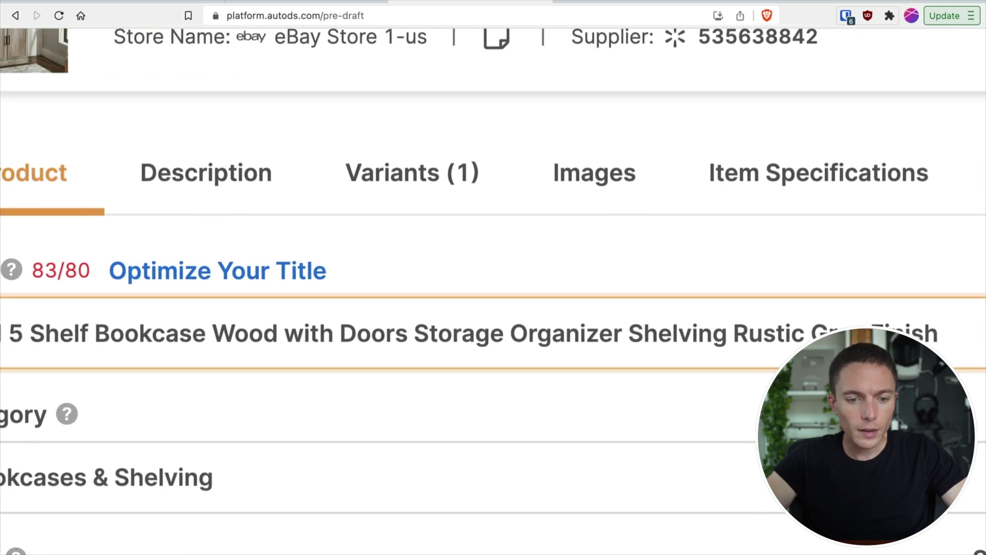
pyautogui.doubleClick(343, 337)
pyautogui.hscroll(-1, 342, 339)
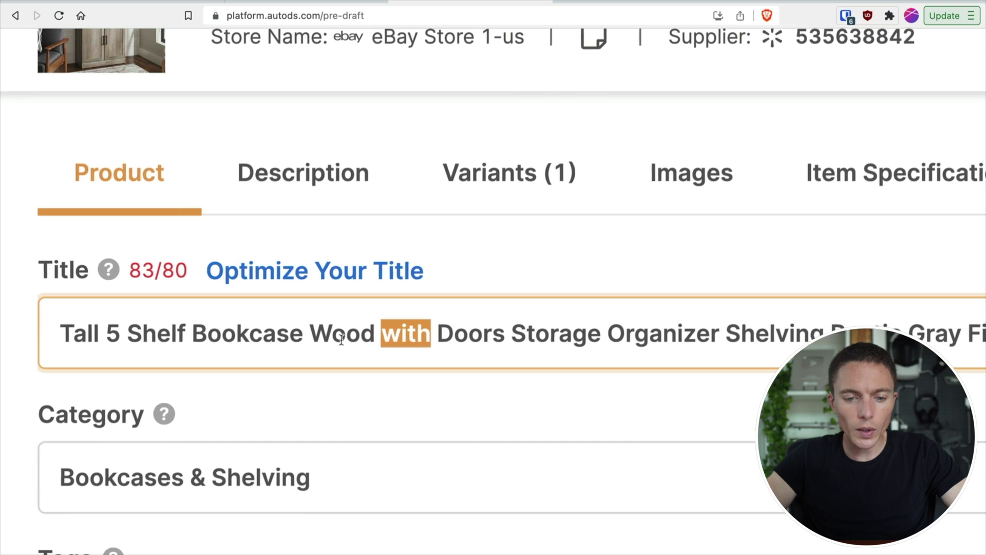
pyautogui.write('w/')
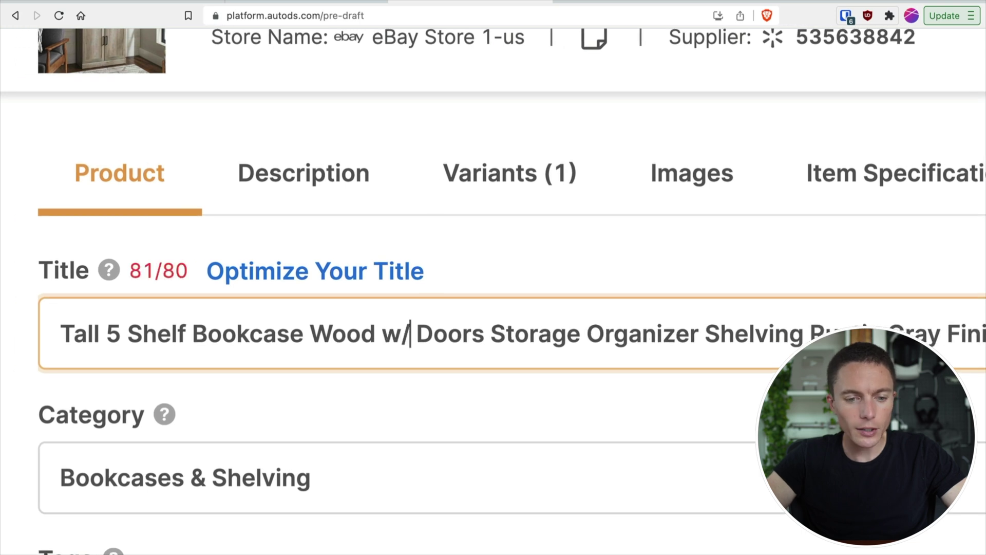
# - Review the full title wording and delete "w/" between "Wood" and "Doors"
pyautogui.moveTo(73, 338); pyautogui.dragTo(319, 341)
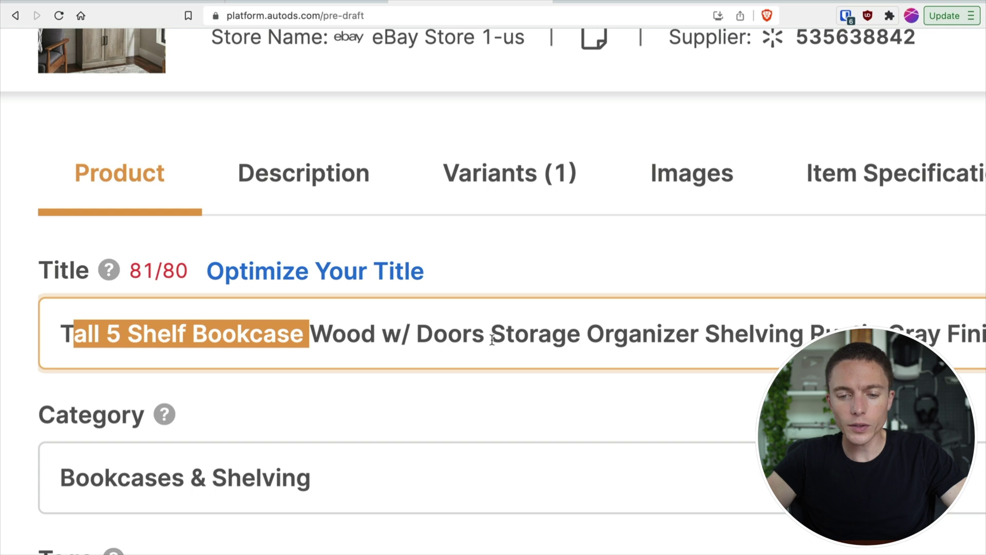
pyautogui.hscroll(3, 492, 340)
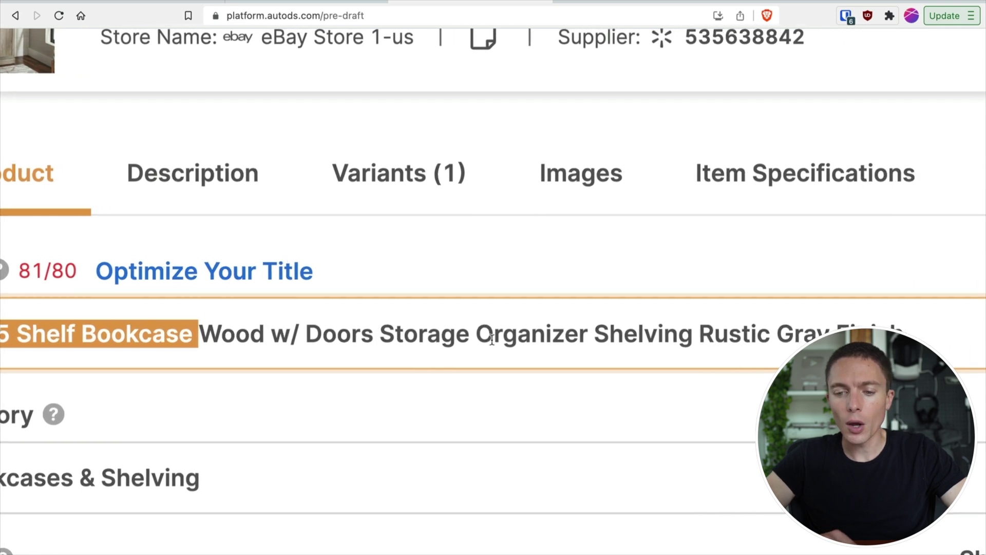
pyautogui.hscroll(-2, 492, 340)
pyautogui.hscroll(-2, 491, 340)
pyautogui.scroll(-3, 491, 339)
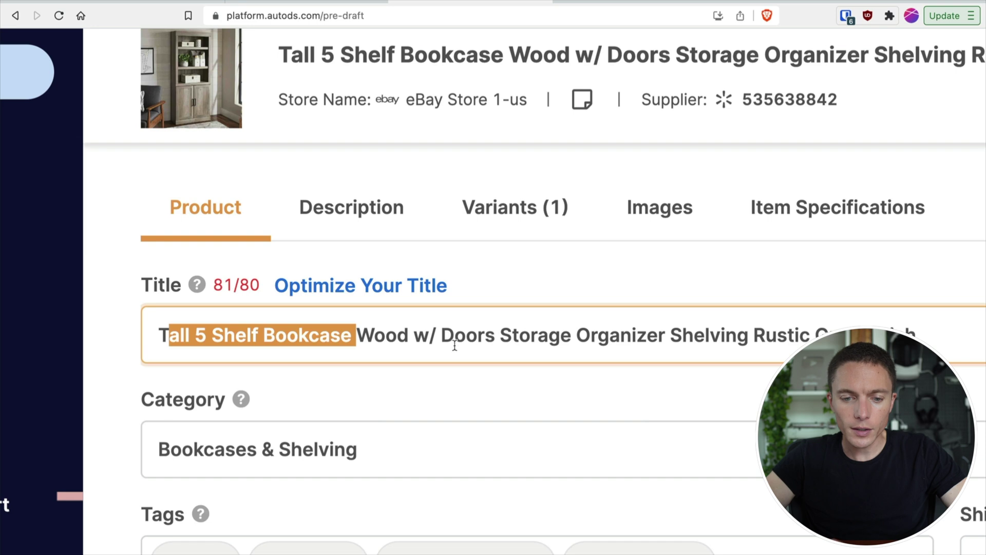
pyautogui.click(438, 338)
pyautogui.press('BackSpace')
pyautogui.press('BackSpace')
pyautogui.press('BackSpace')
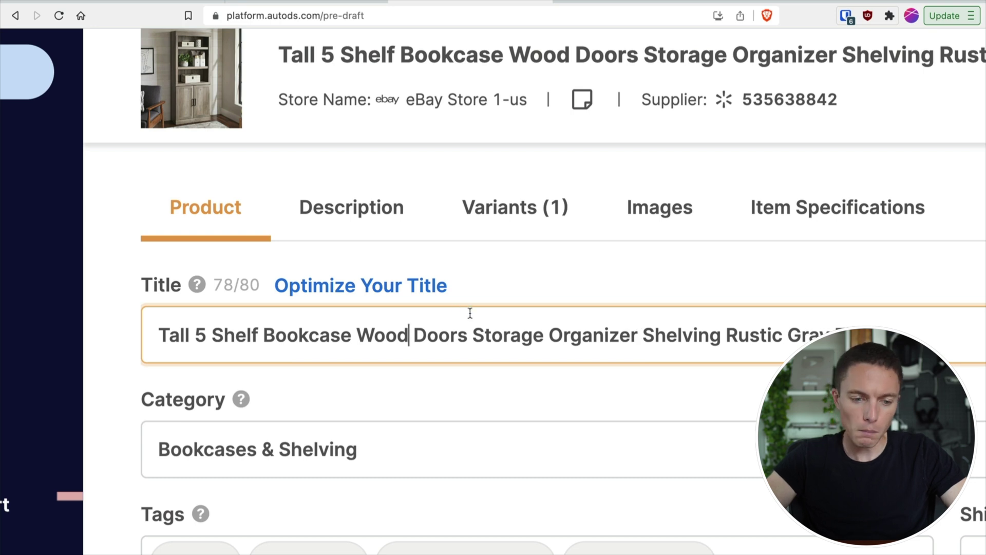
# - Review the title's main phrase "Tall 5 Shelf Bookcase" and the keywords after it, and save and import the draft
pyautogui.moveTo(146, 335); pyautogui.dragTo(357, 343)
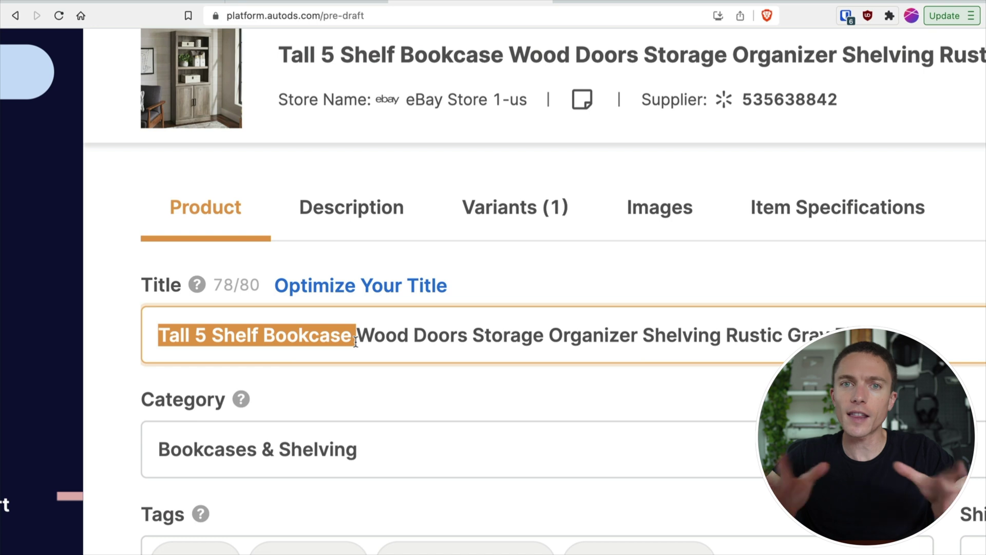
pyautogui.moveTo(355, 340); pyautogui.dragTo(983, 339)
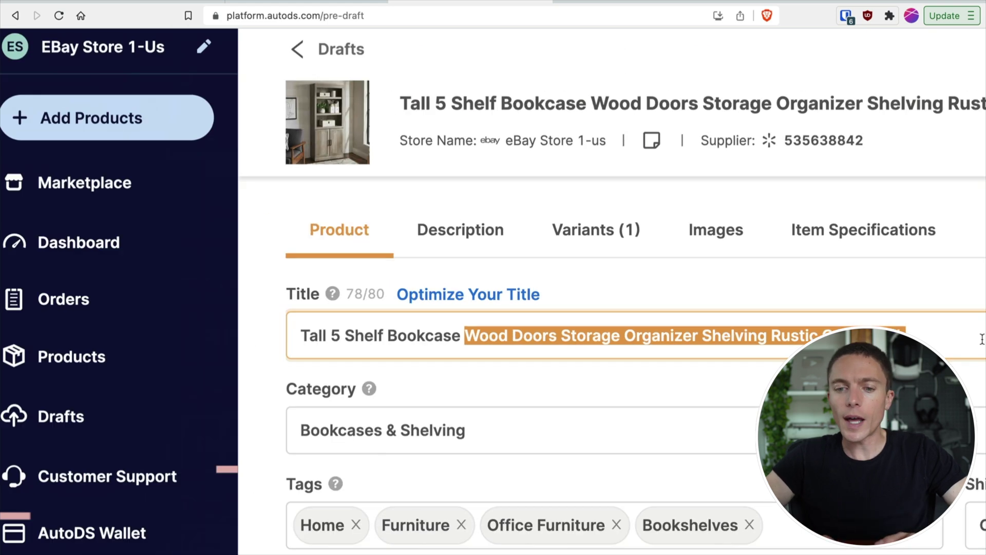
pyautogui.click(885, 157)
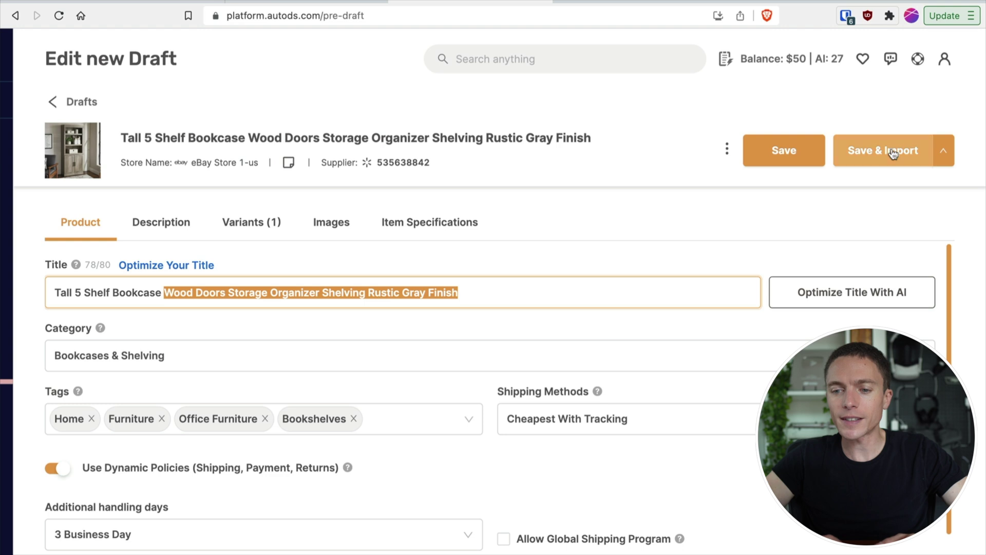